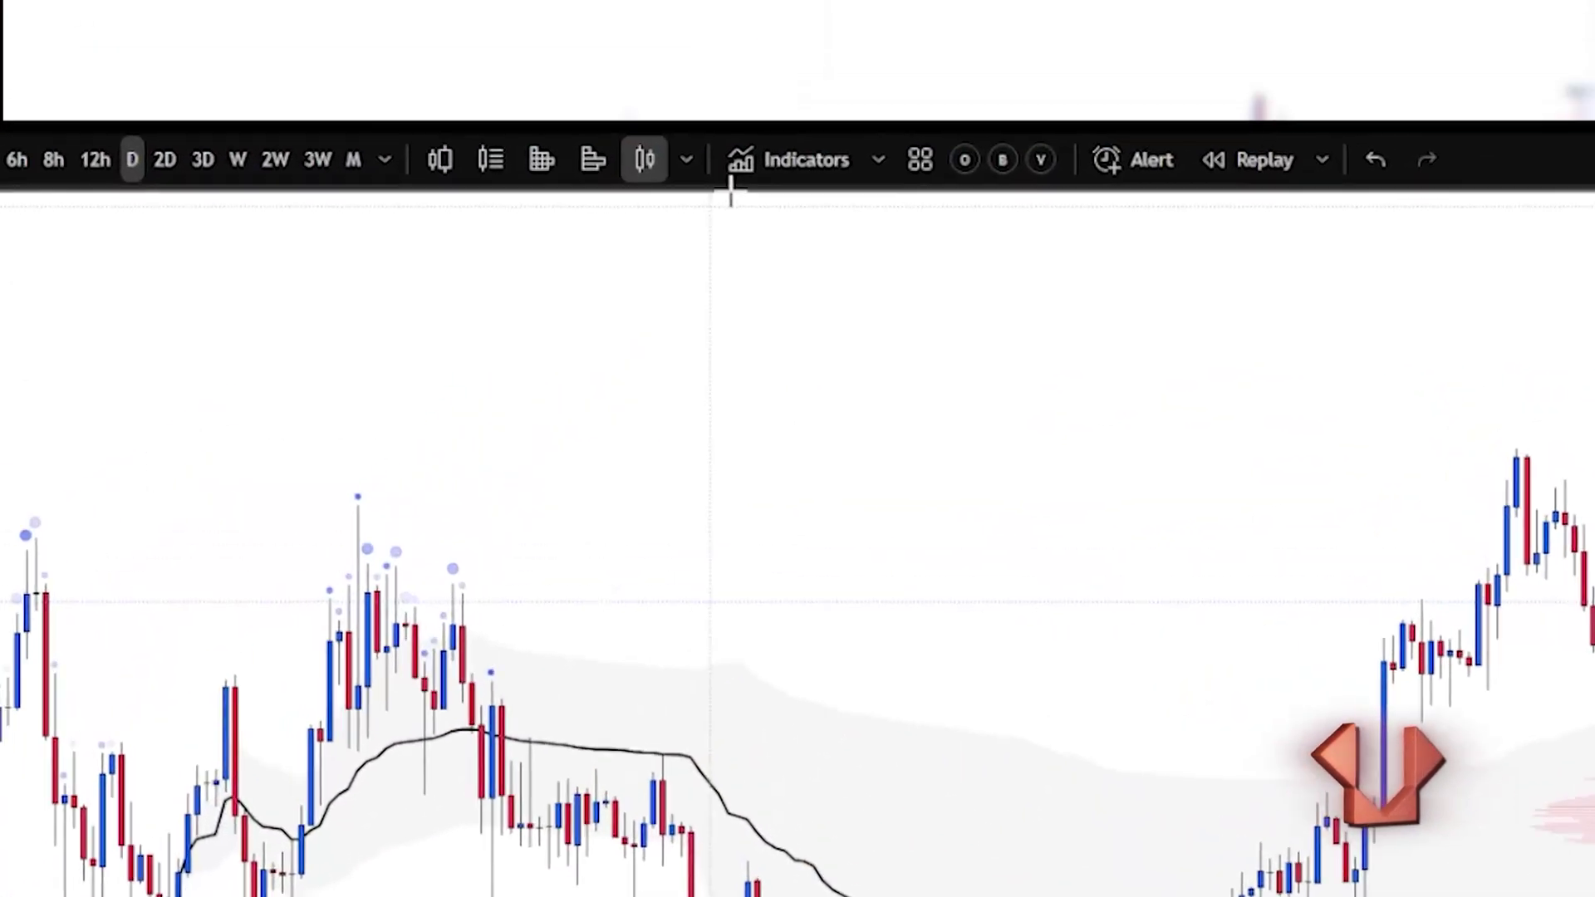
click(772, 166)
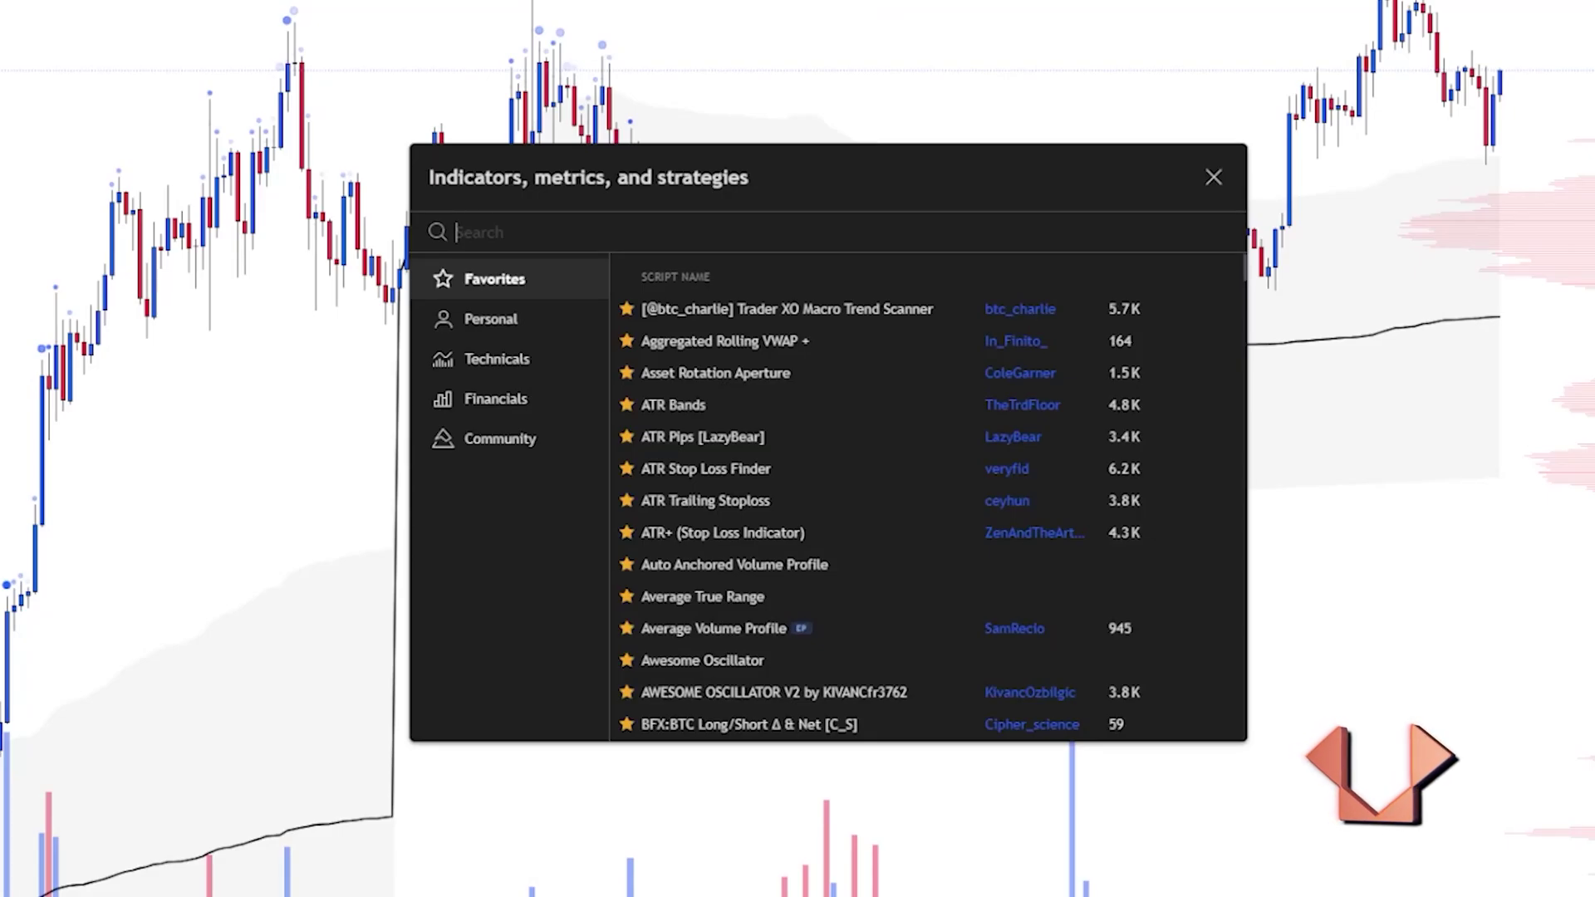
text(vwap)
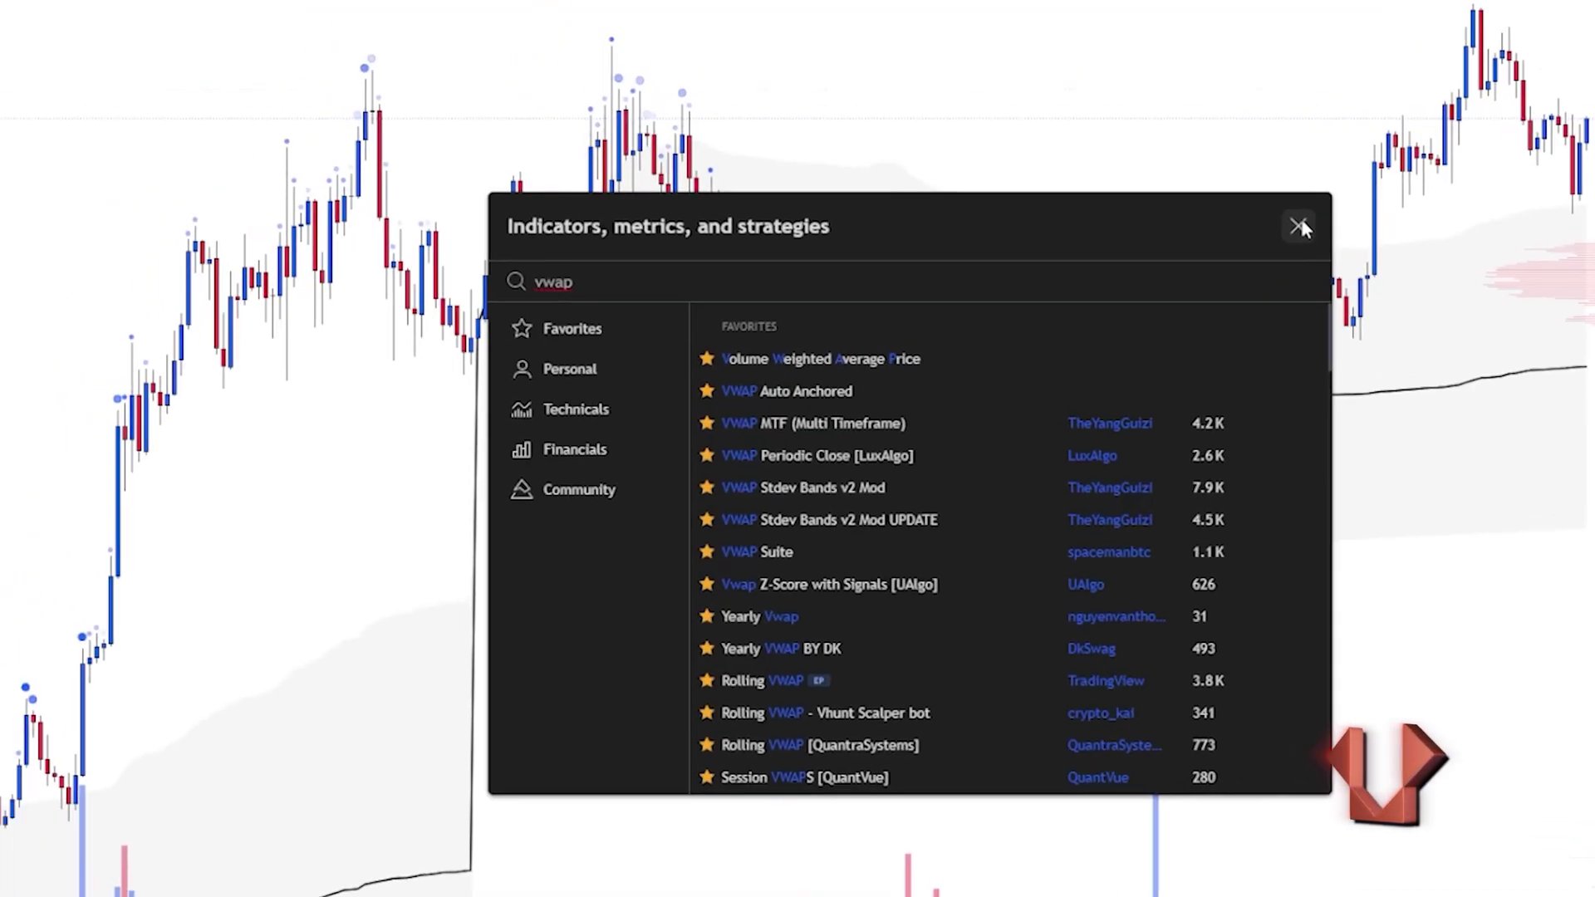
click(1214, 177)
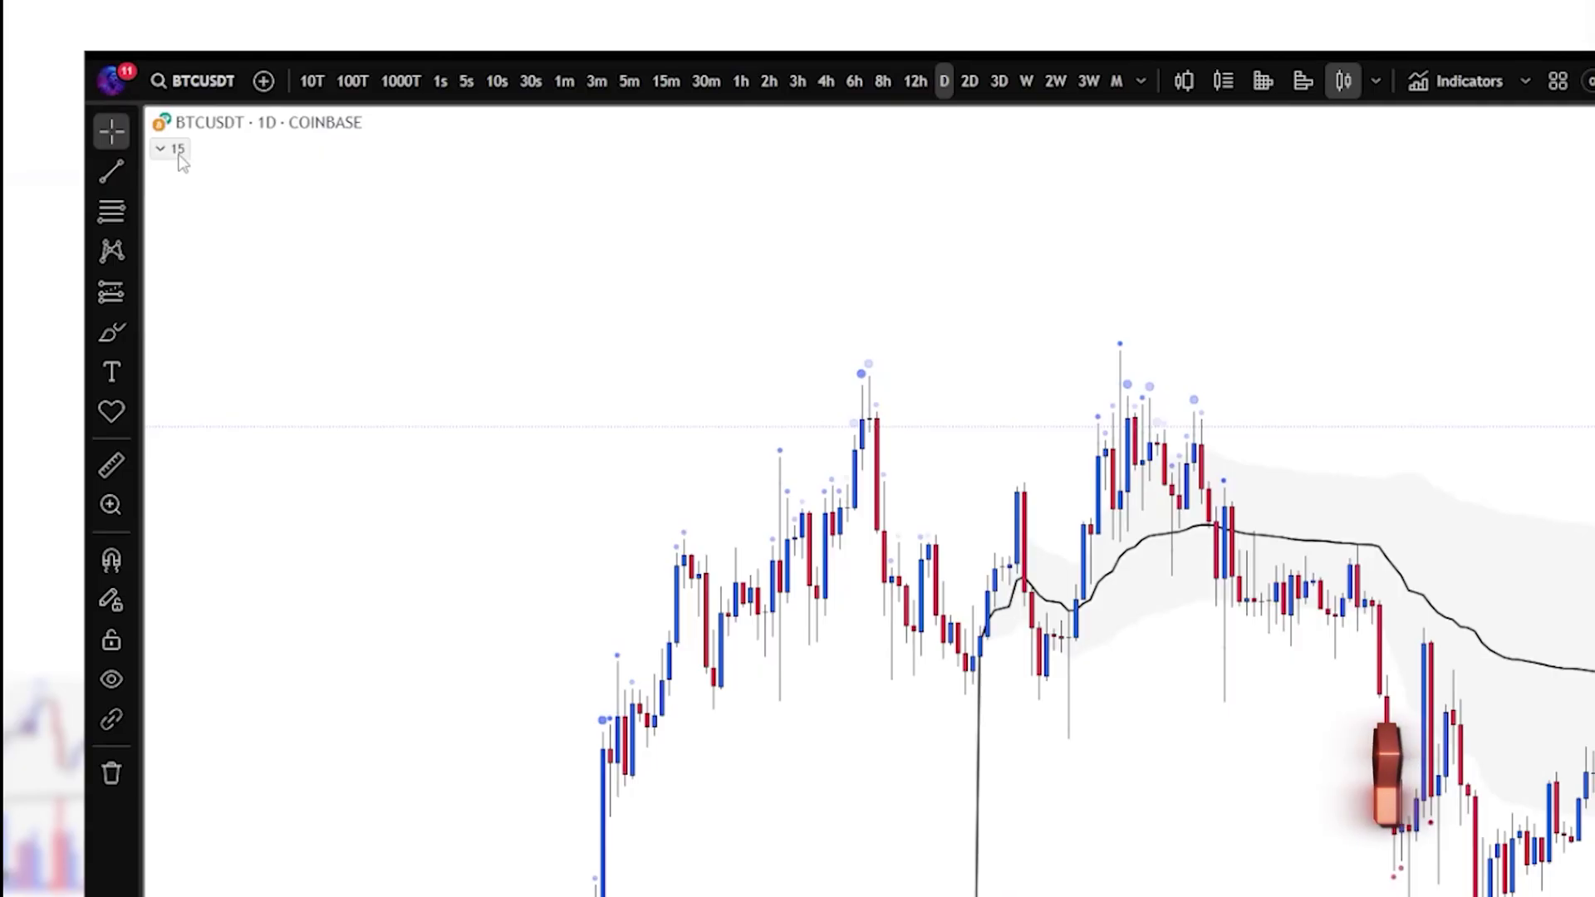
Expand the indicator legend and review the VWAP's inputs and styles, keeping the Year anchor period.
click(178, 150)
click(235, 400)
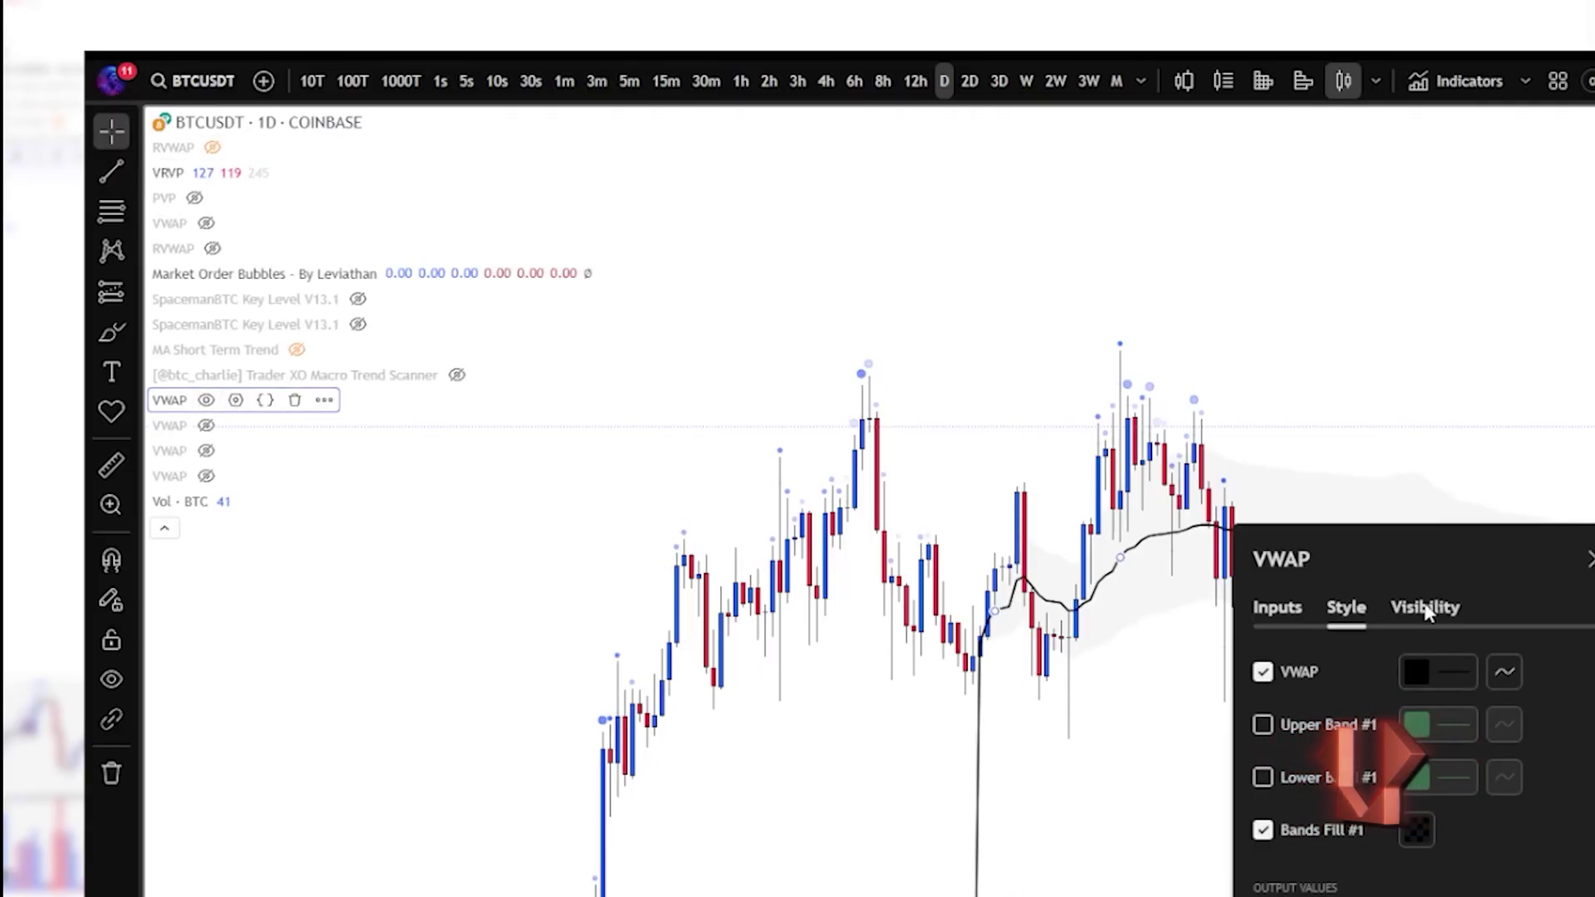
click(1276, 607)
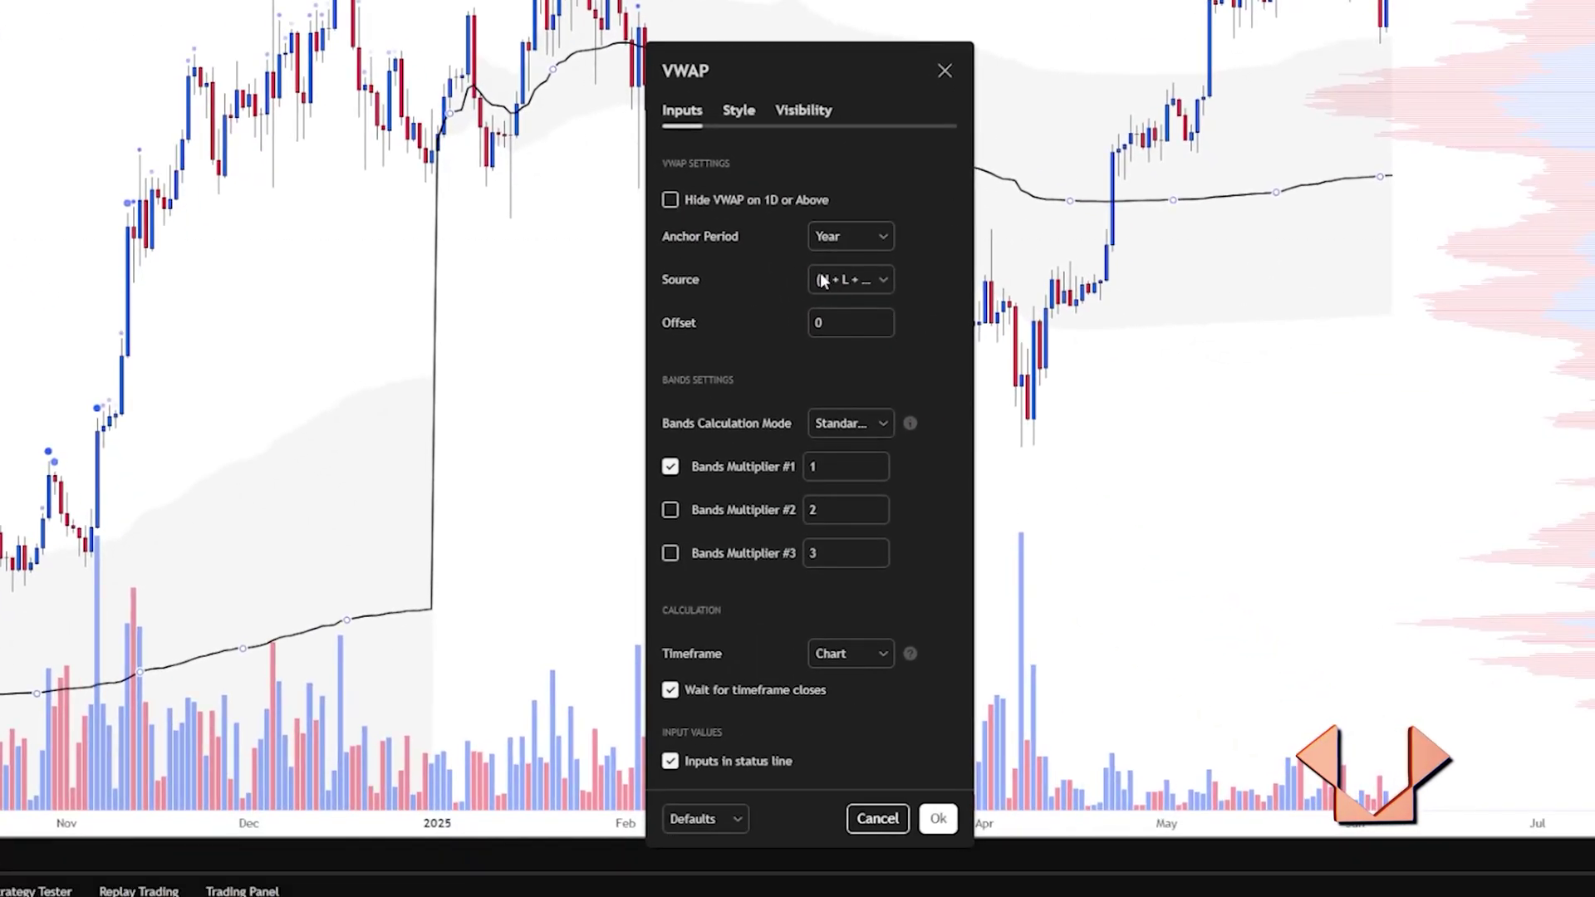
click(839, 241)
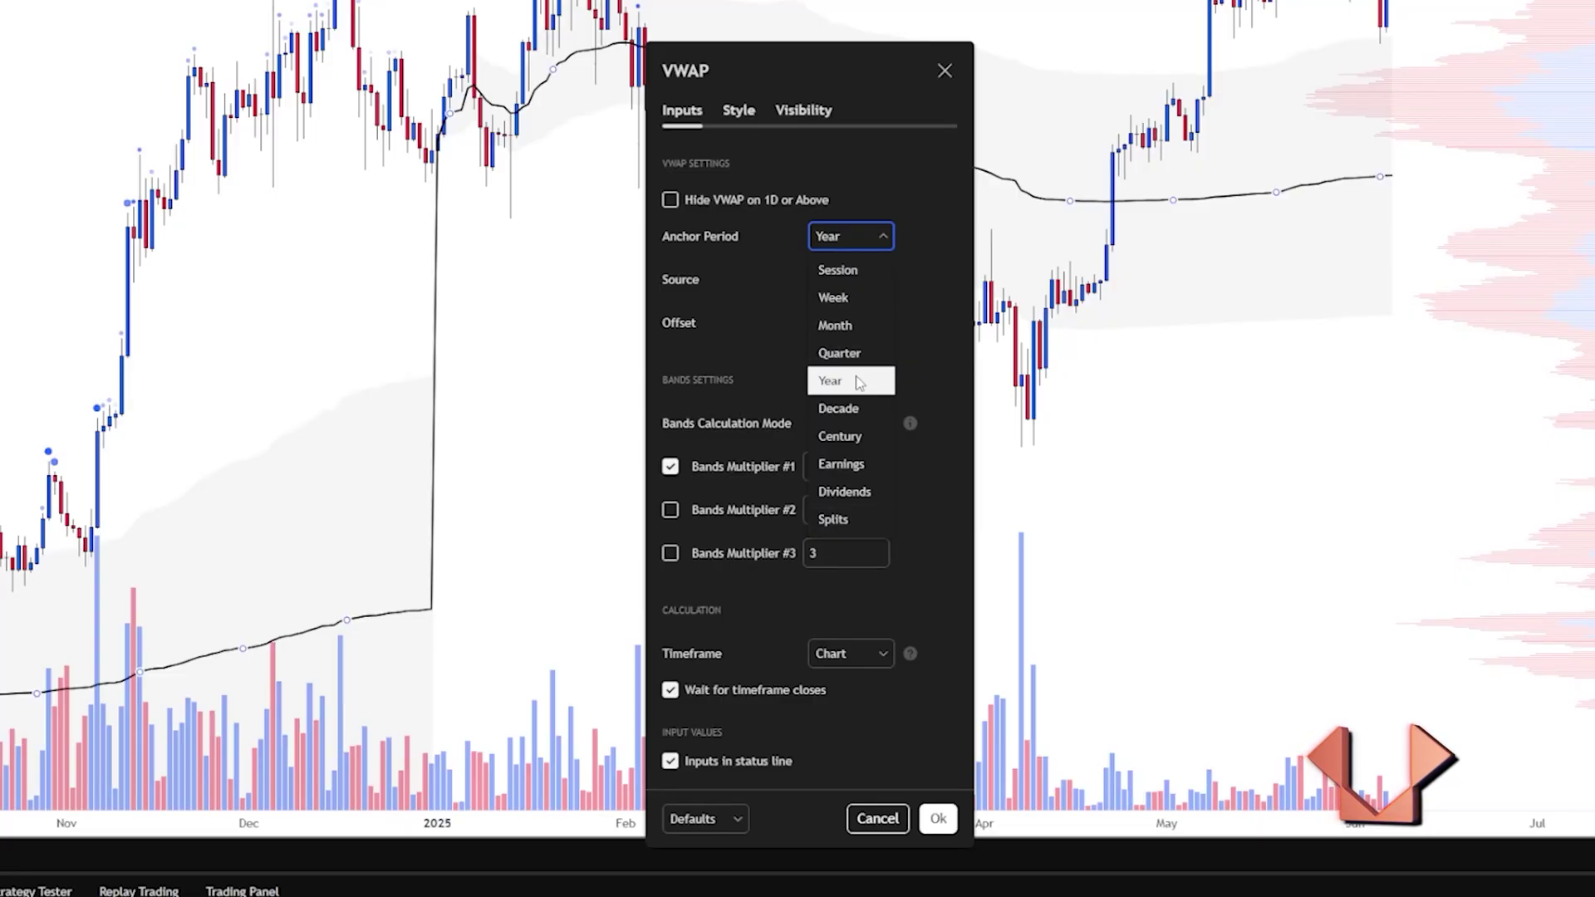
click(881, 189)
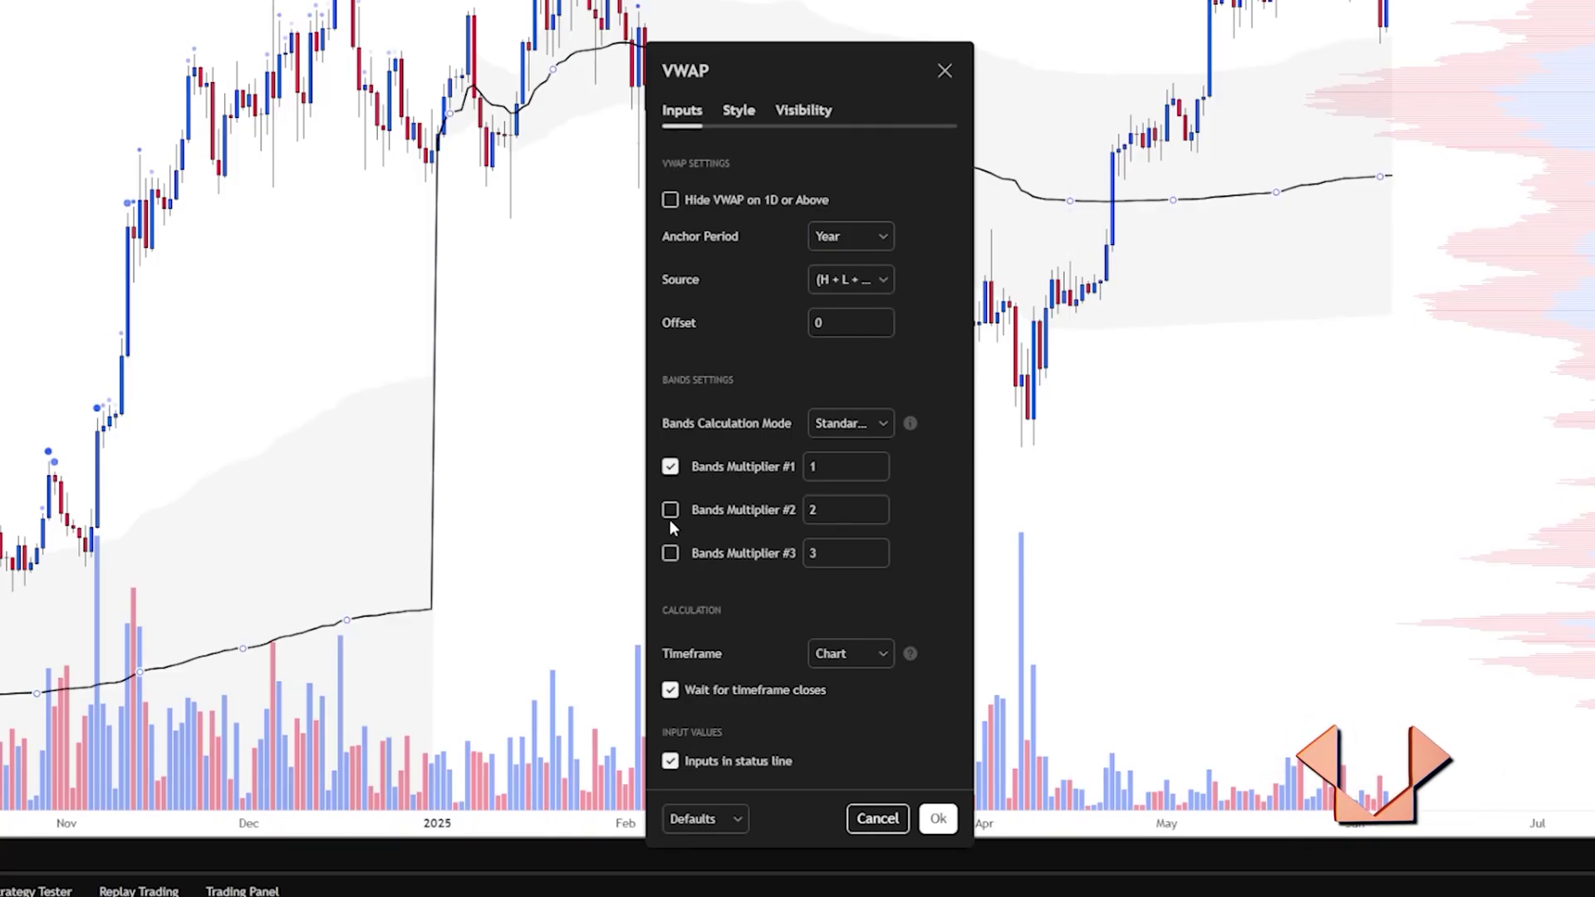
click(738, 110)
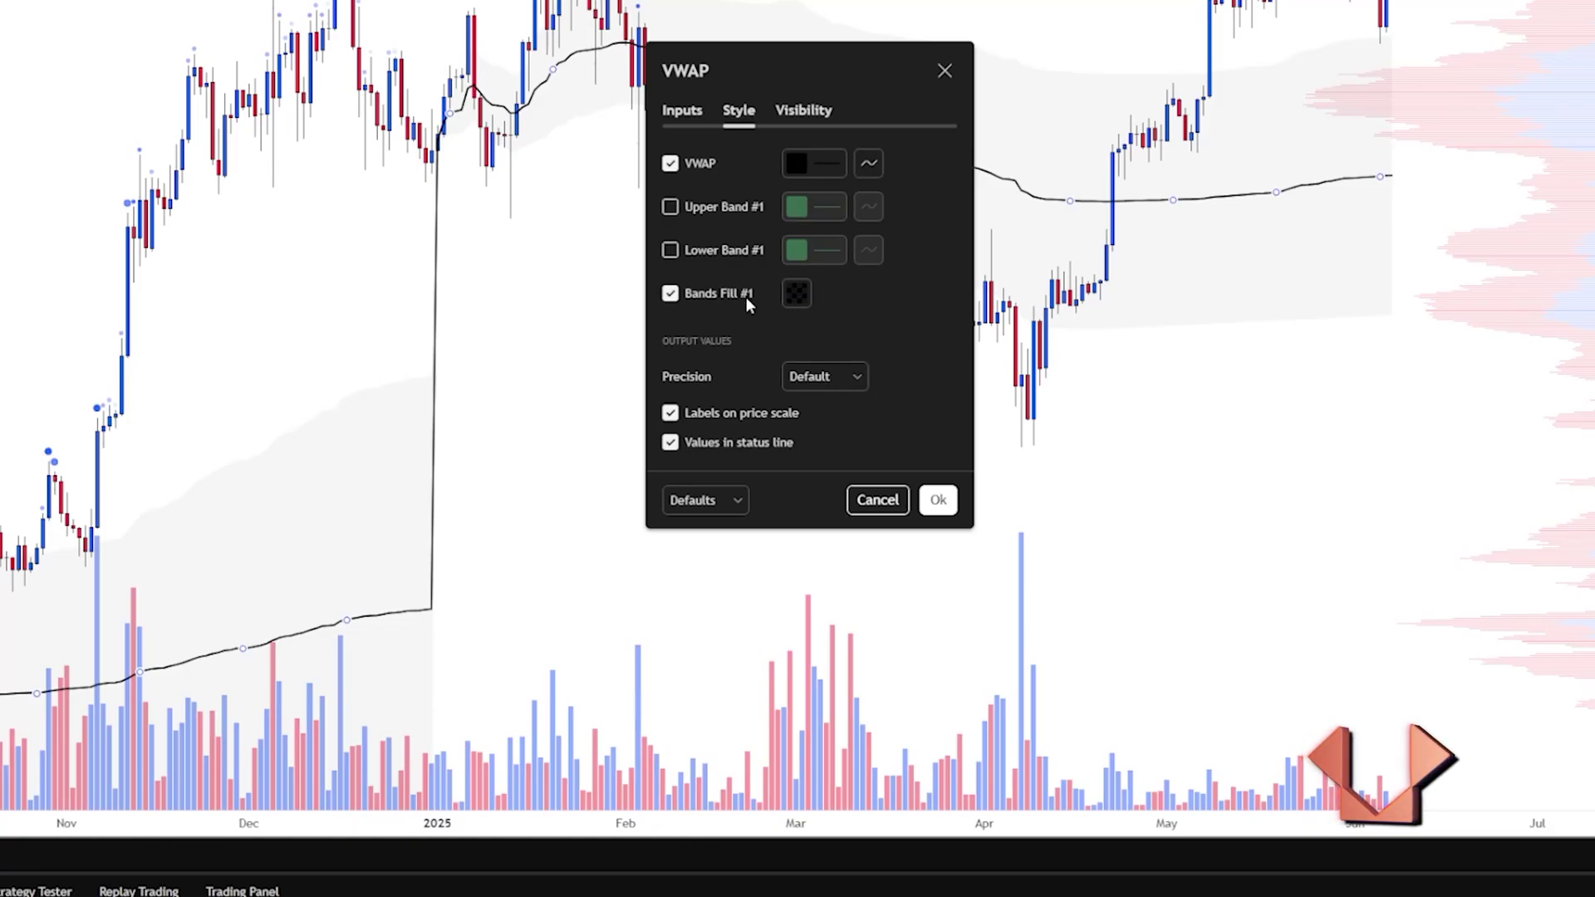
click(668, 116)
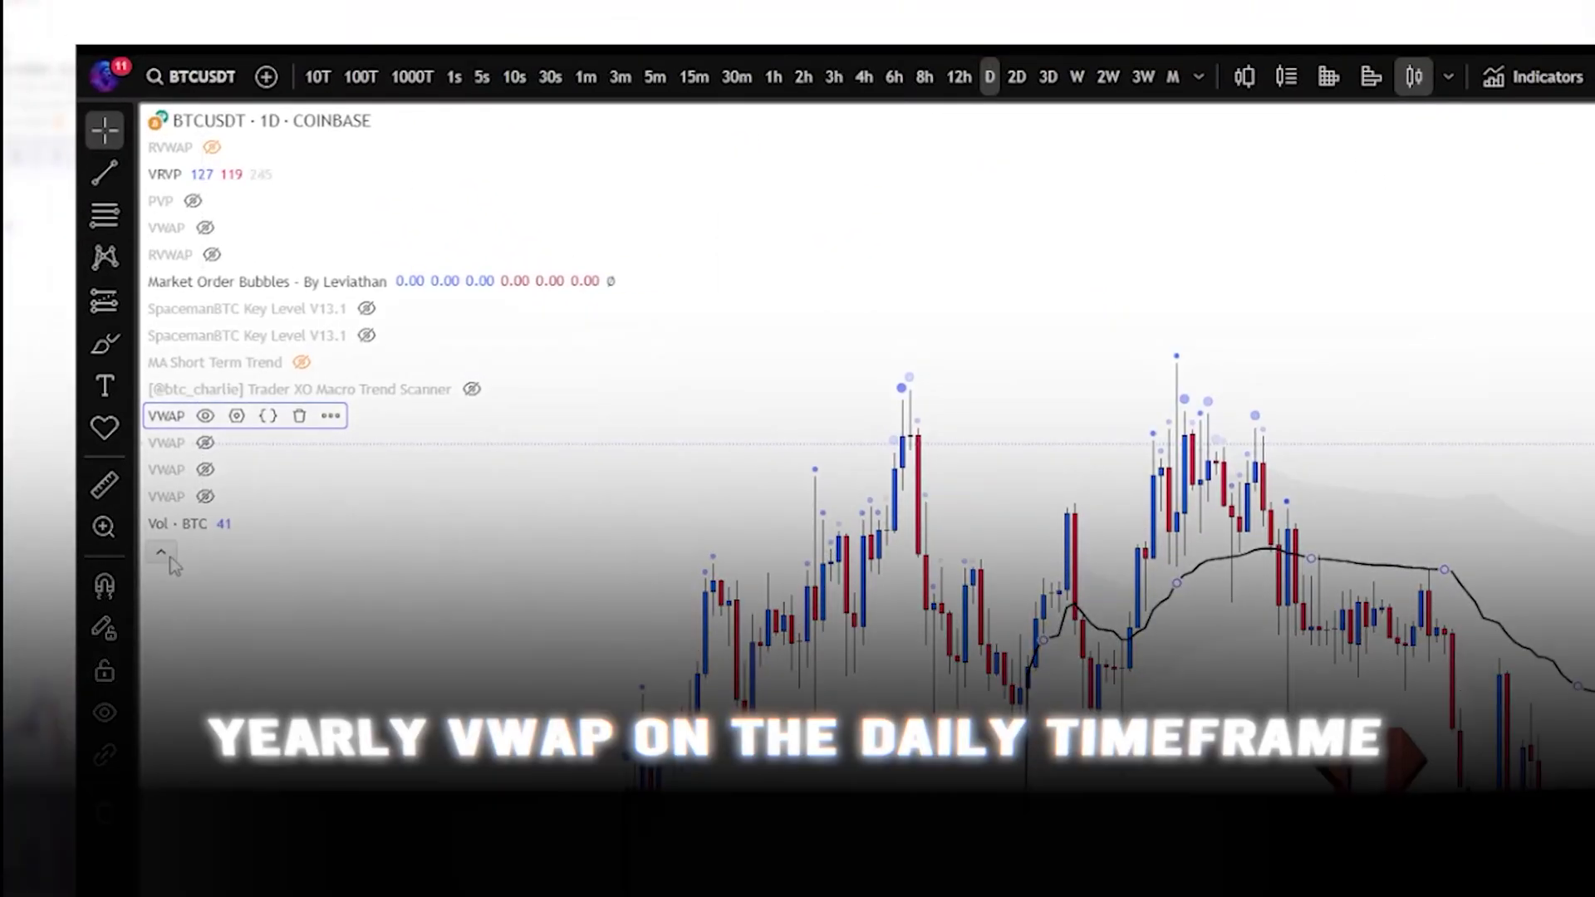
Hide the legend and brush-circle the two February tops, undoing the extra breakout stroke.
click(161, 552)
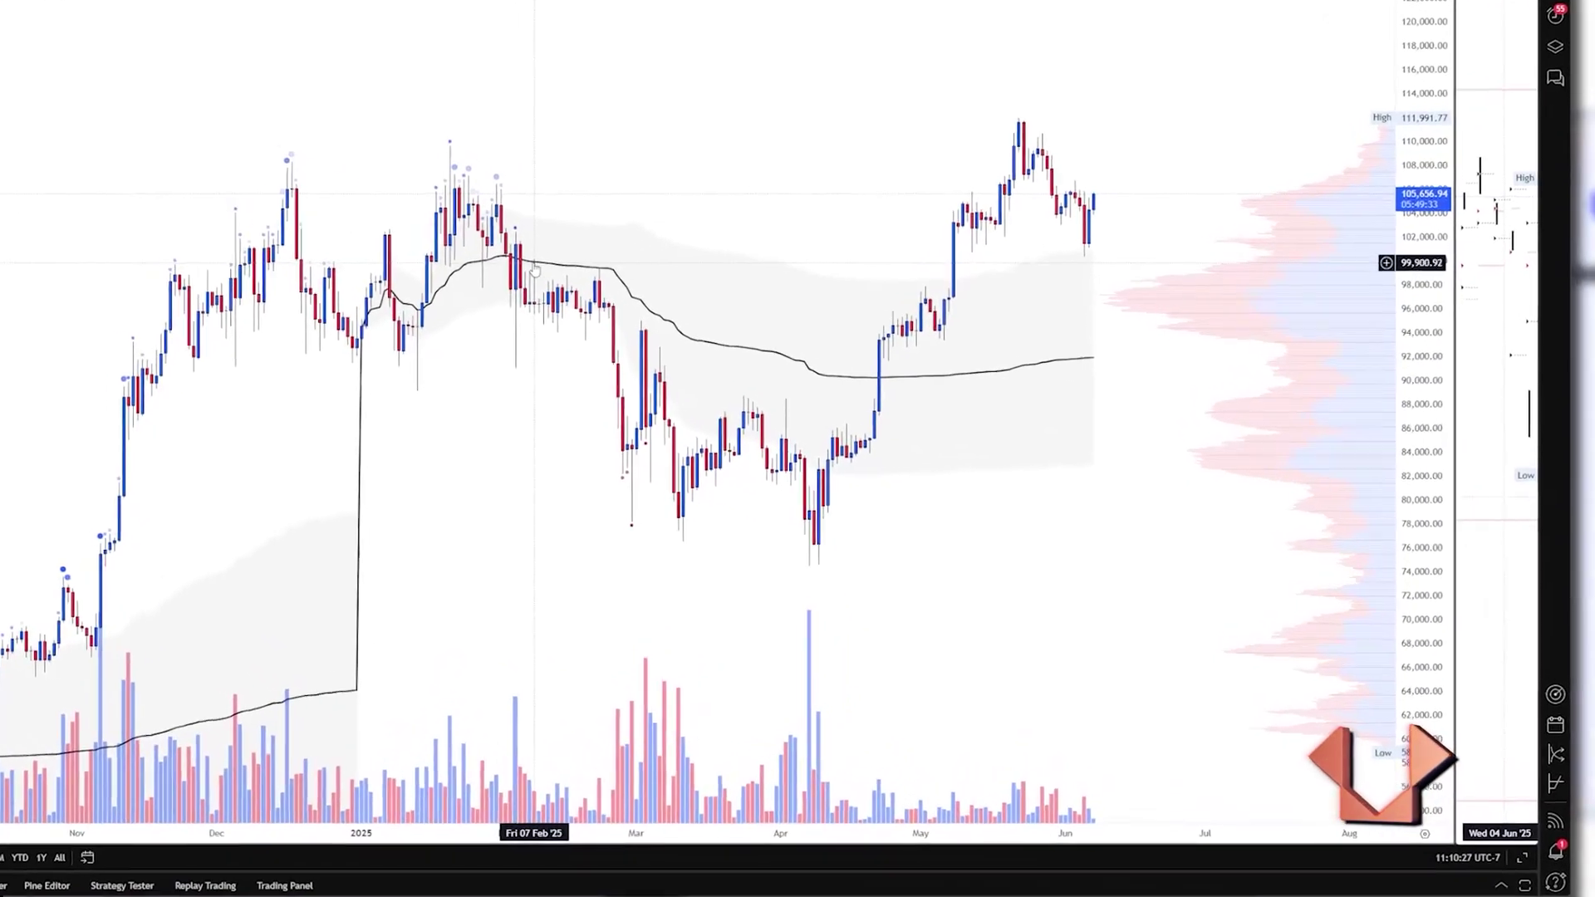
drag(486, 217, 465, 215)
mouse_move(535, 216)
mouse_down()
mouse_move(573, 532)
mouse_move(828, 566)
mouse_move(828, 363)
mouse_up()
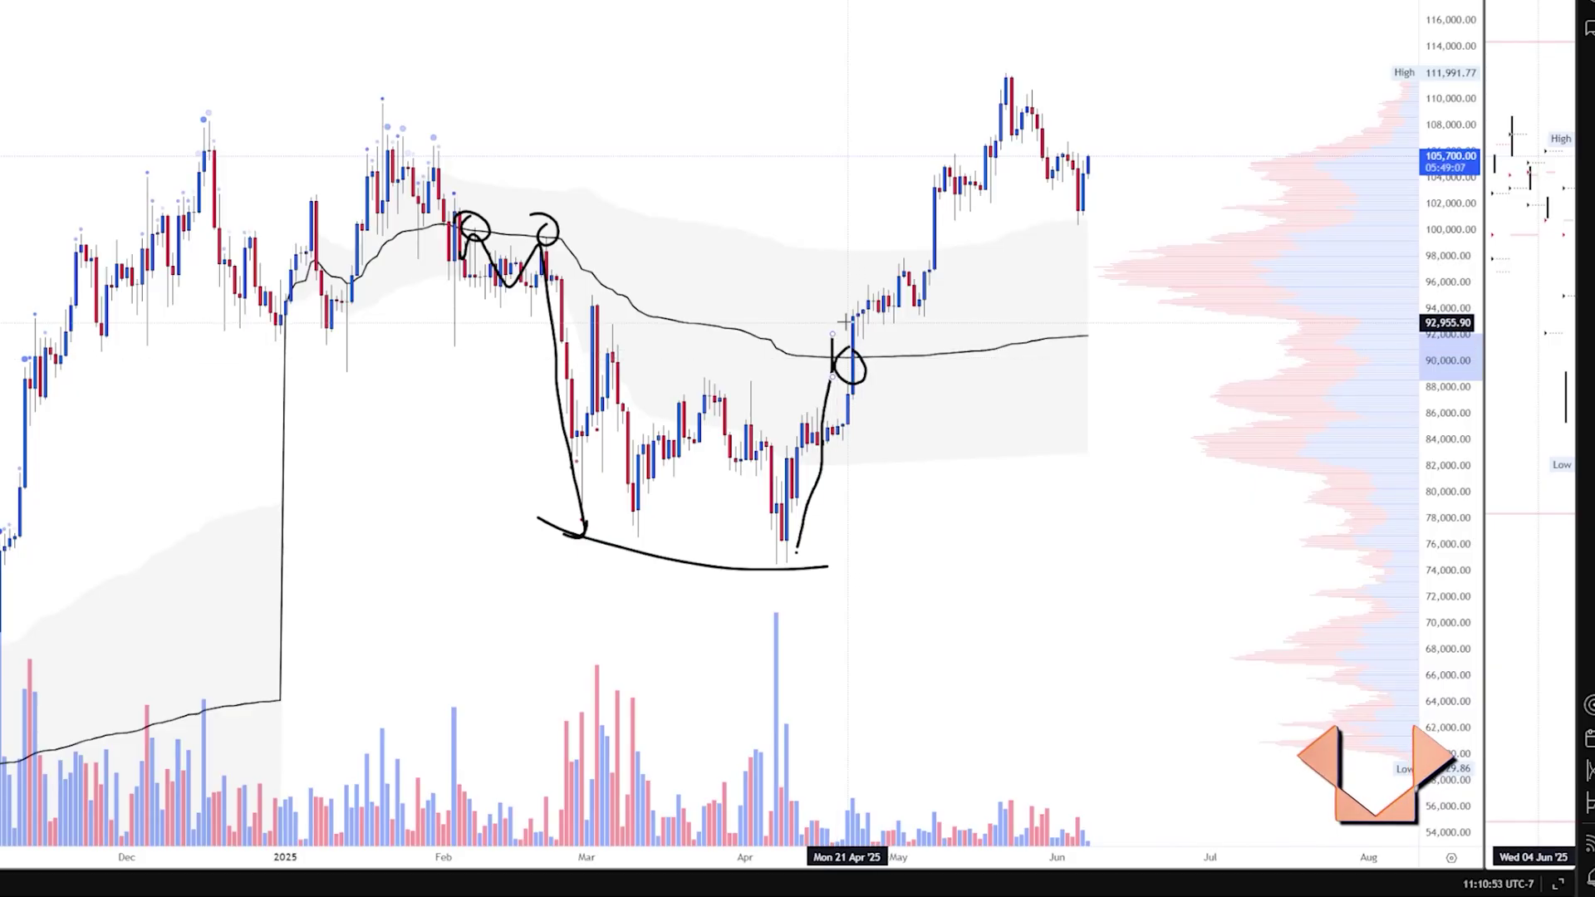
mouse_move(856, 353)
mouse_down()
mouse_move(922, 319)
mouse_move(943, 249)
mouse_move(1015, 145)
mouse_up()
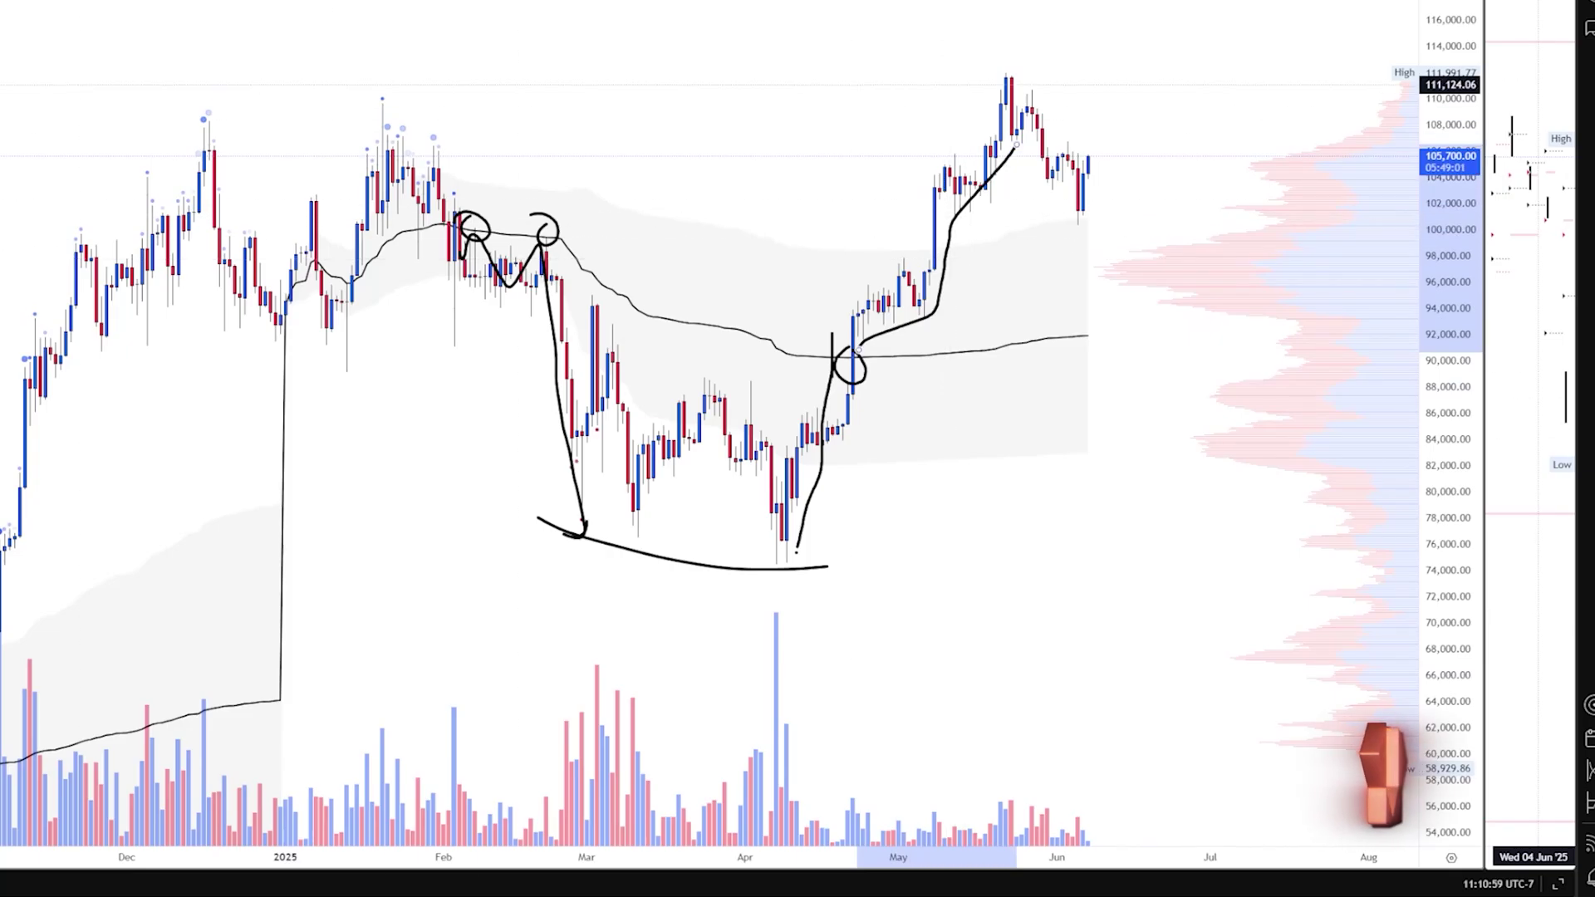
drag(855, 347, 943, 295)
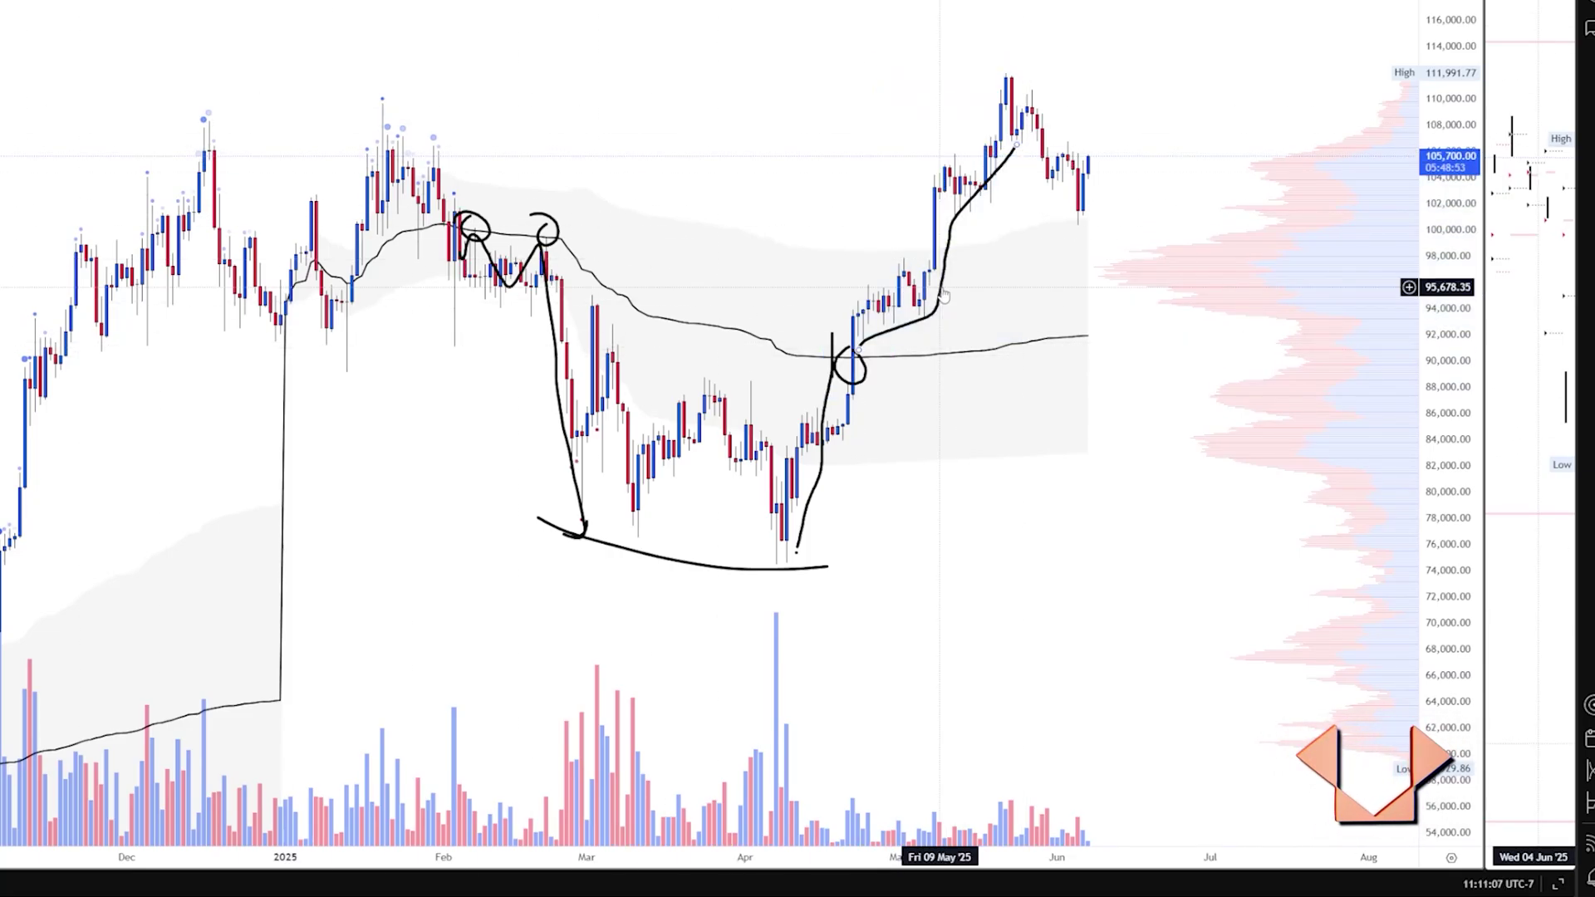
key(ctrl+z)
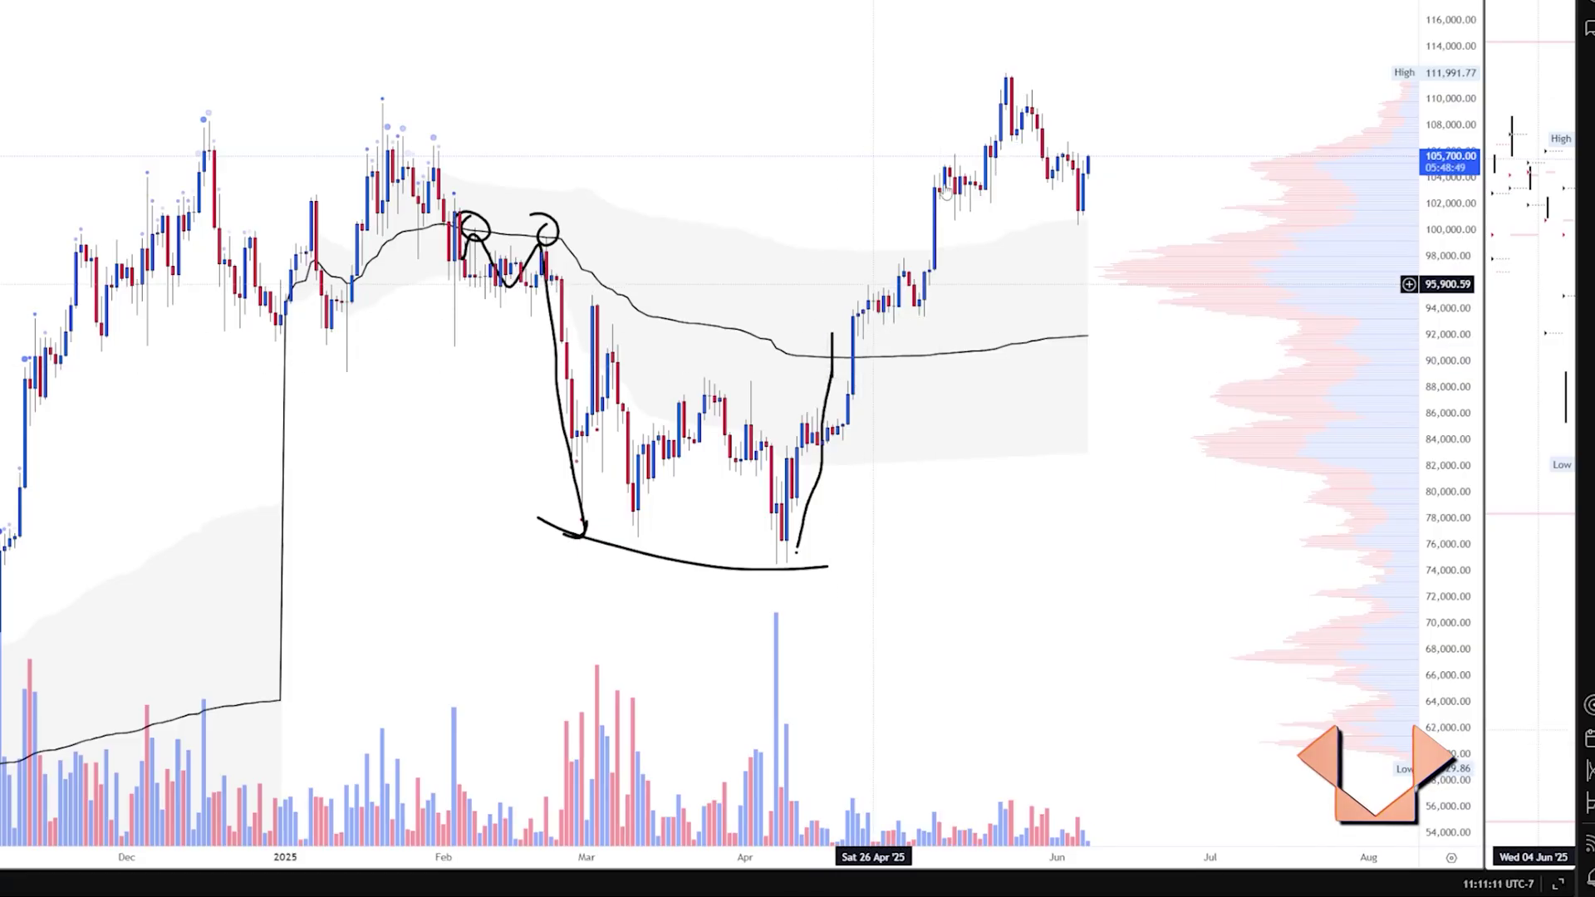
Shift the chart and brush a level near the recent lows with a short rising stroke.
drag(1014, 75, 1031, 101)
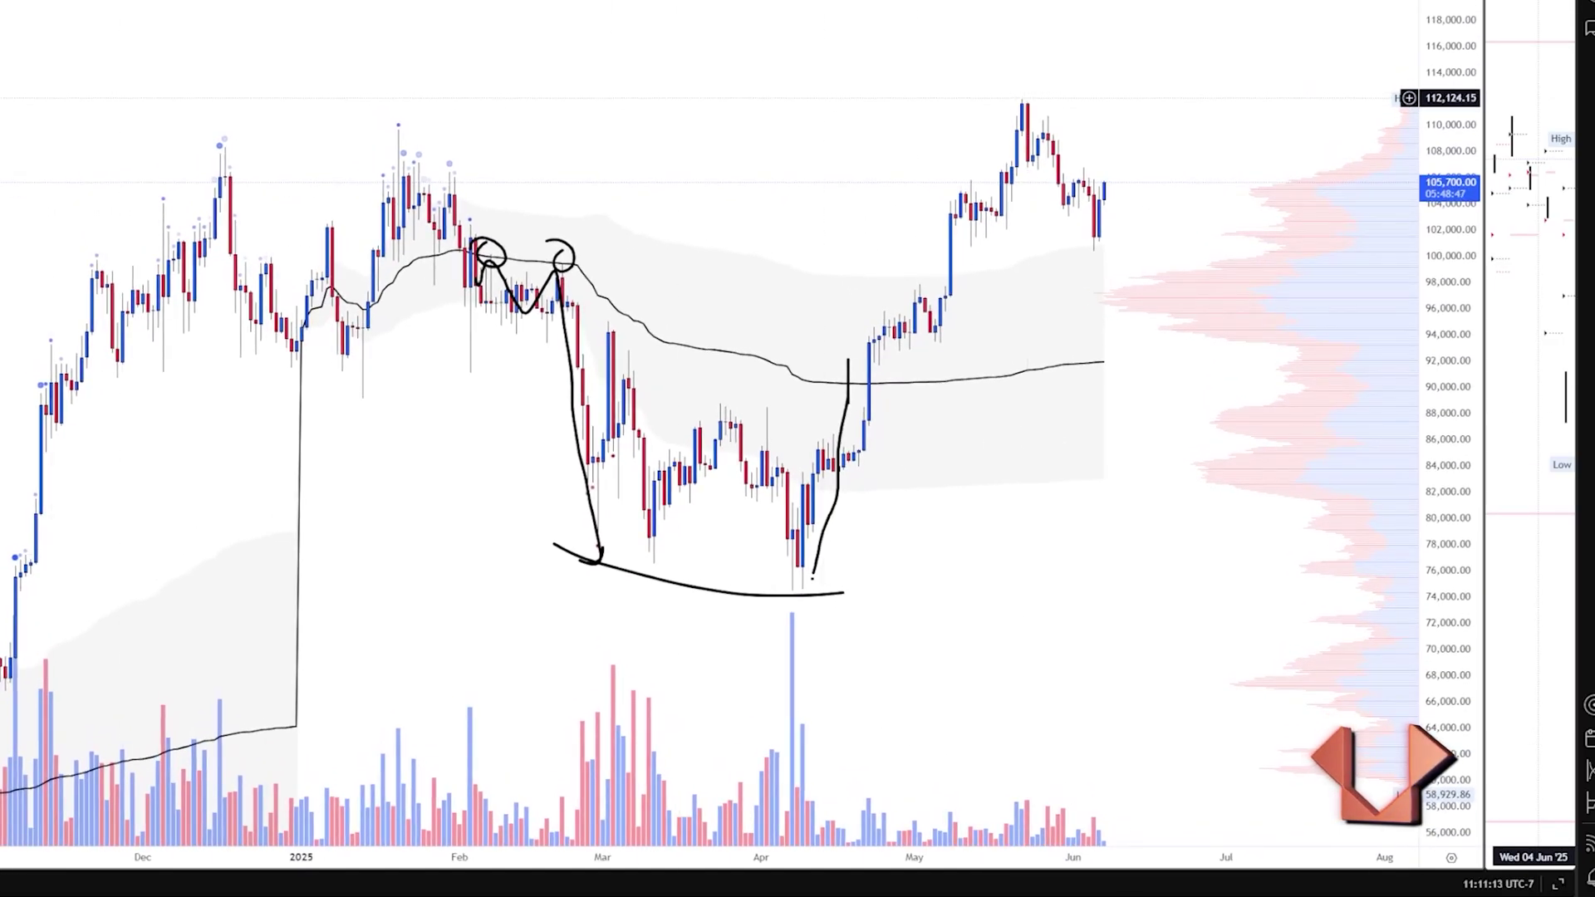
drag(1061, 250, 1125, 250)
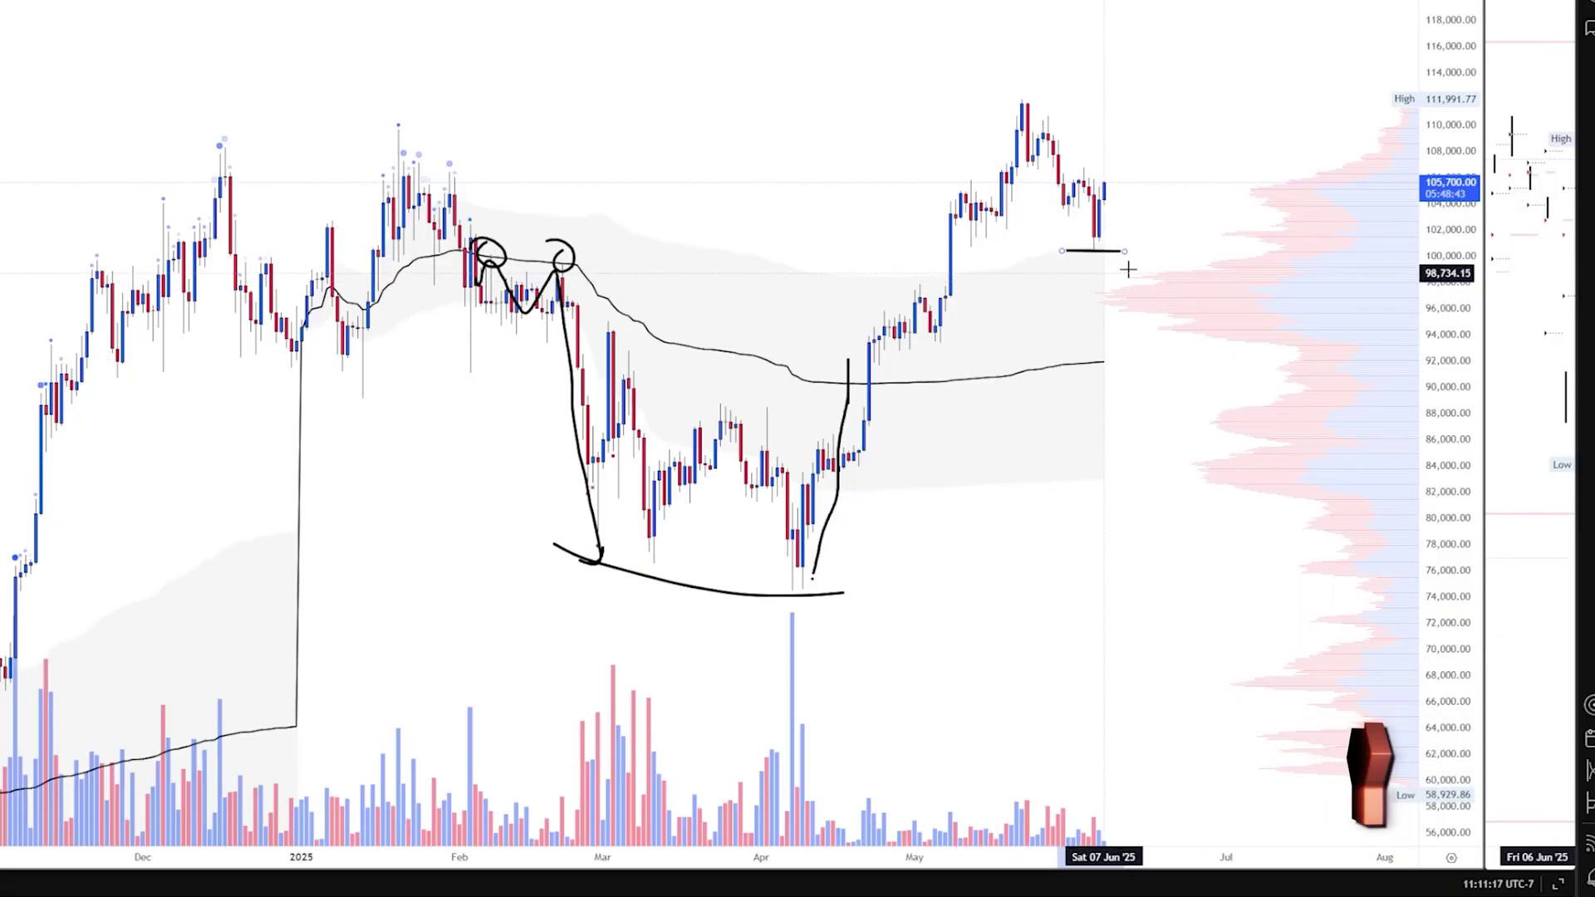
drag(1114, 240, 1127, 187)
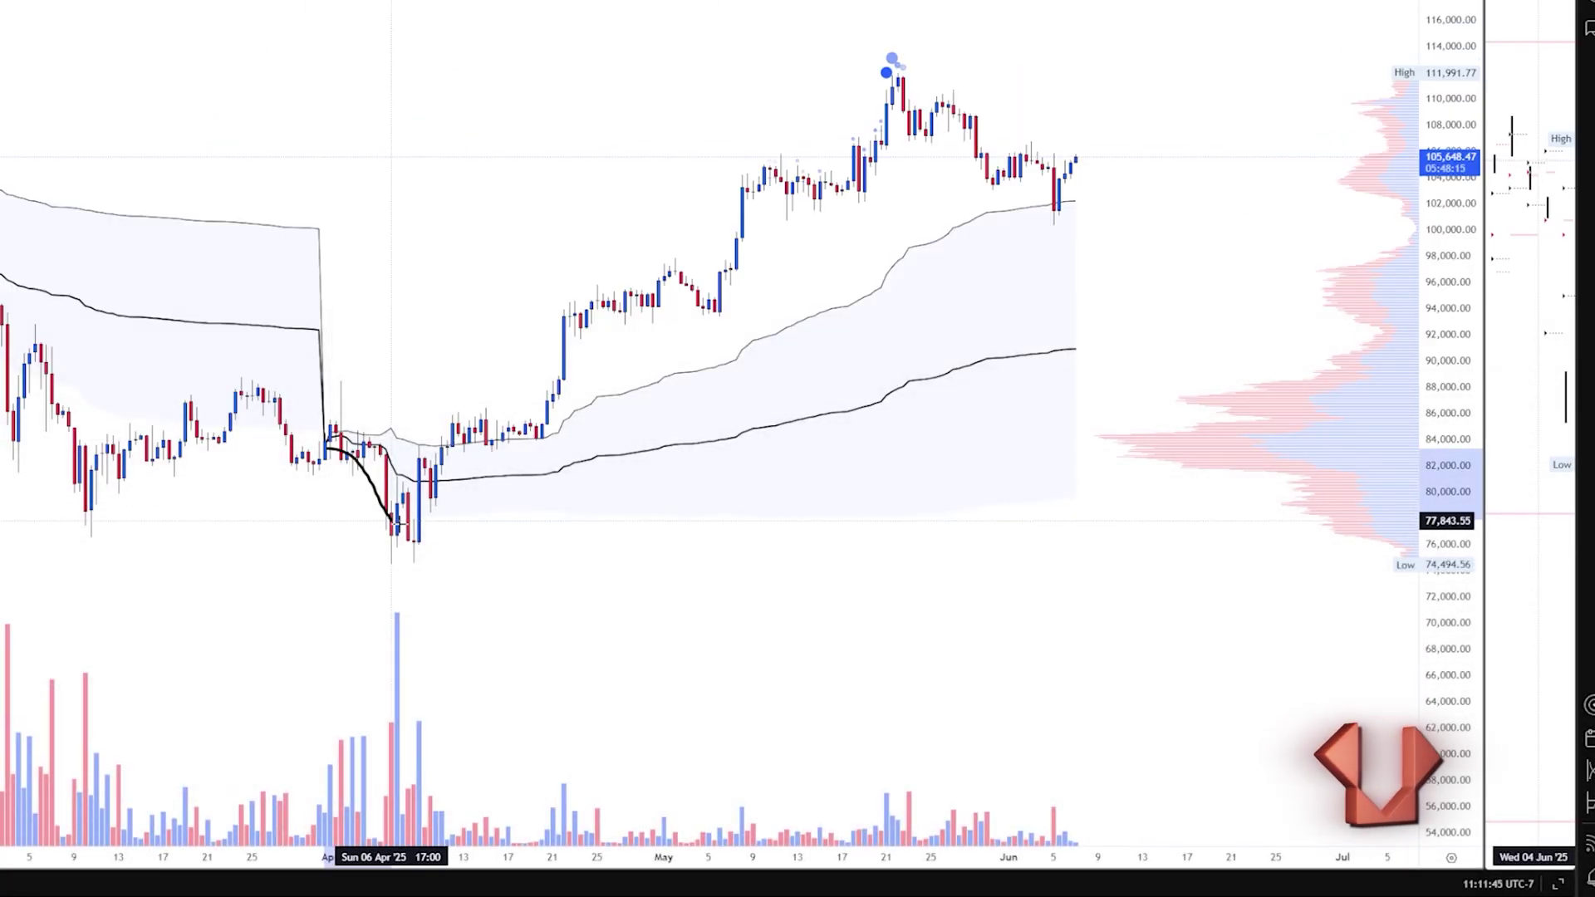
Brush a curve under the April low, its rebound, and the rally stroke up to the May peak.
drag(390, 520, 431, 528)
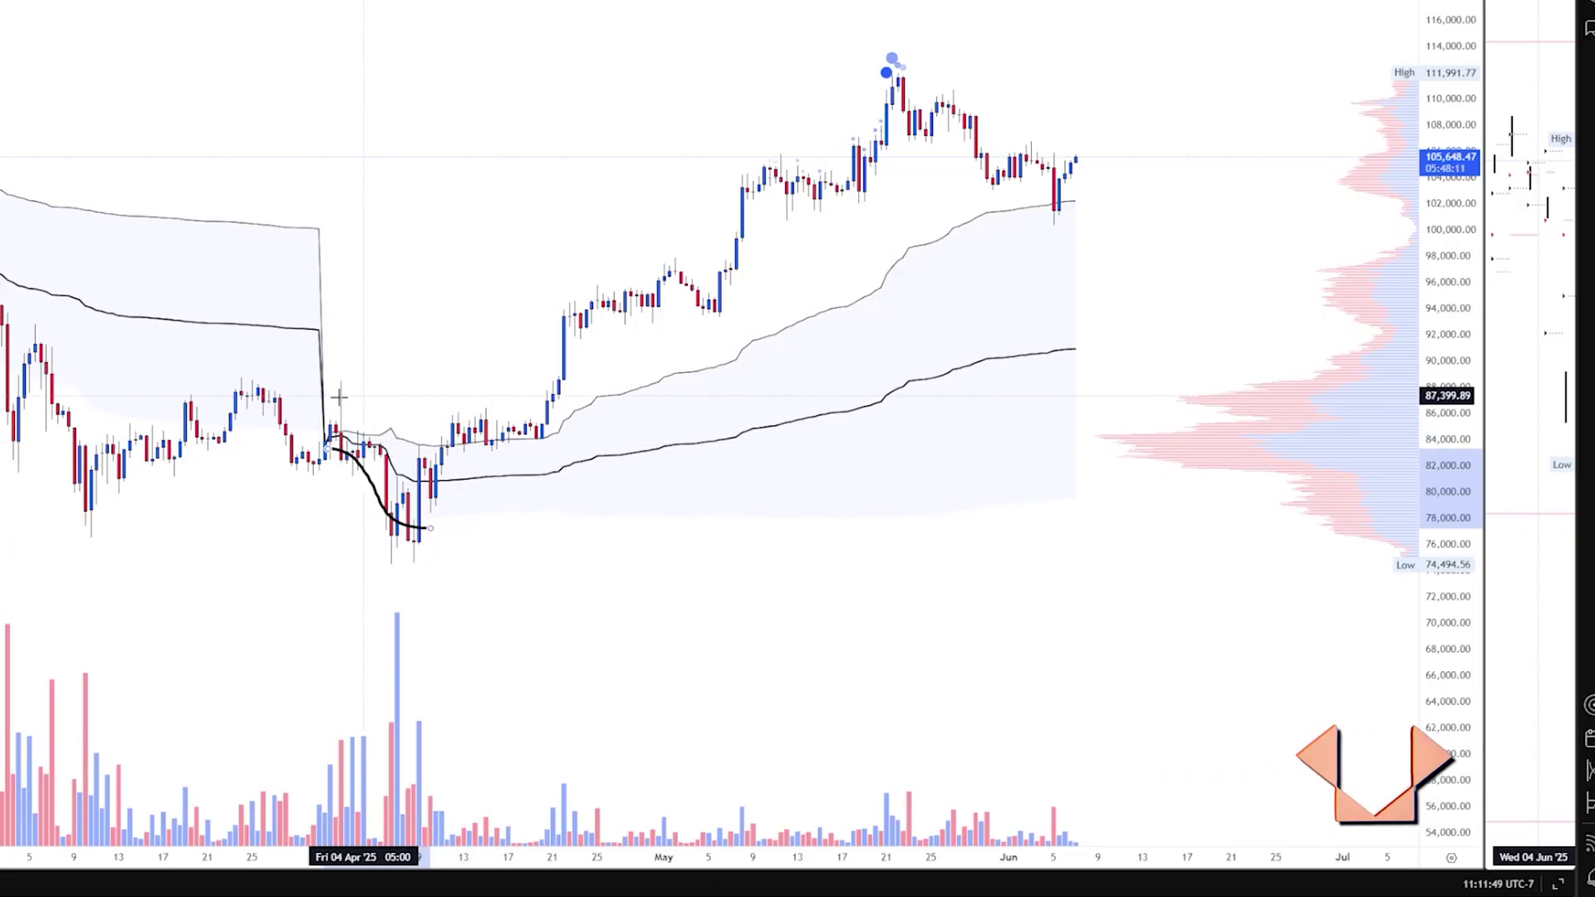
mouse_move(436, 519)
mouse_down()
mouse_move(497, 457)
mouse_move(548, 438)
mouse_move(447, 448)
mouse_move(531, 451)
mouse_move(555, 420)
mouse_move(441, 405)
mouse_up()
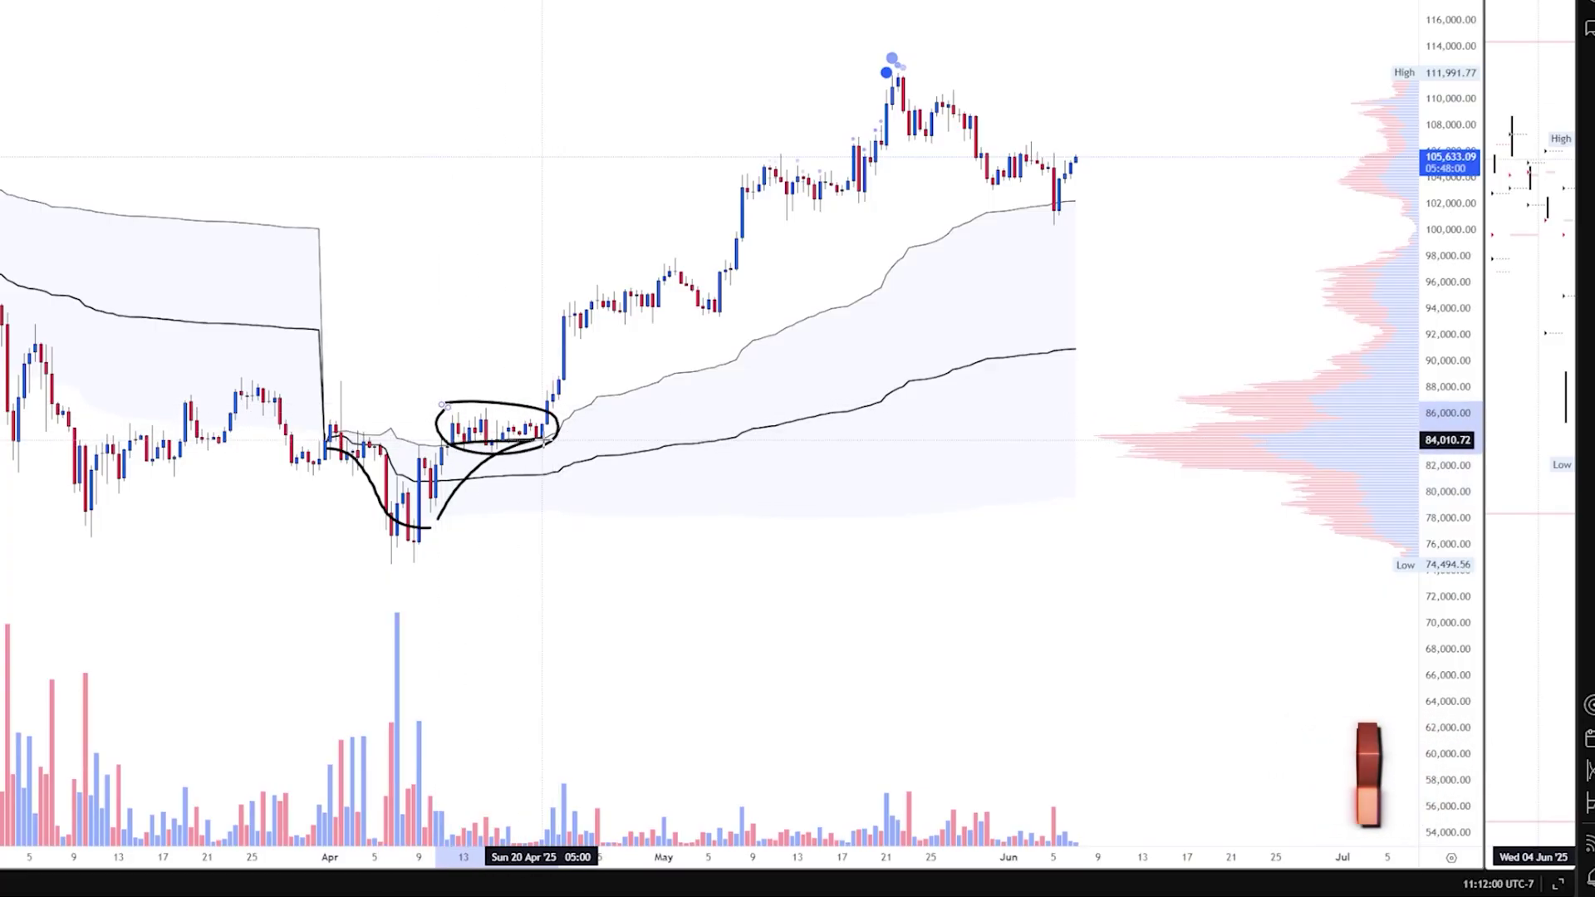
mouse_move(547, 439)
mouse_down()
mouse_move(635, 320)
mouse_move(710, 323)
mouse_move(747, 280)
mouse_up()
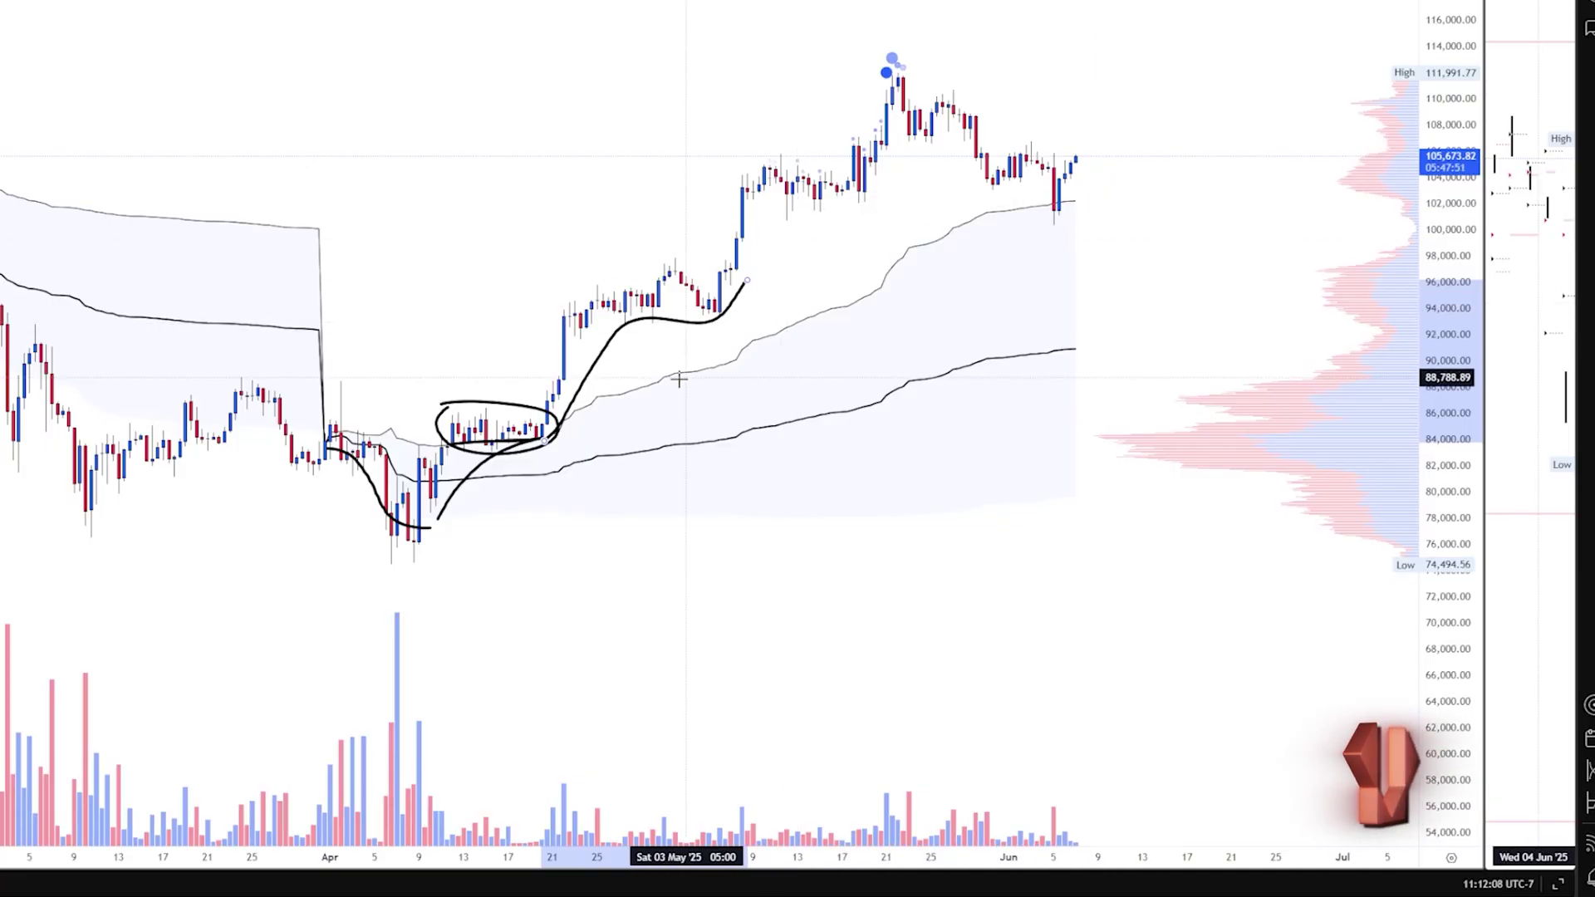
drag(747, 280, 918, 153)
mouse_move(909, 60)
mouse_down()
mouse_move(886, 95)
mouse_move(922, 76)
mouse_move(909, 62)
mouse_up()
mouse_move(913, 138)
mouse_down()
mouse_move(1038, 199)
mouse_move(1043, 224)
mouse_move(1071, 220)
mouse_move(1072, 196)
mouse_up()
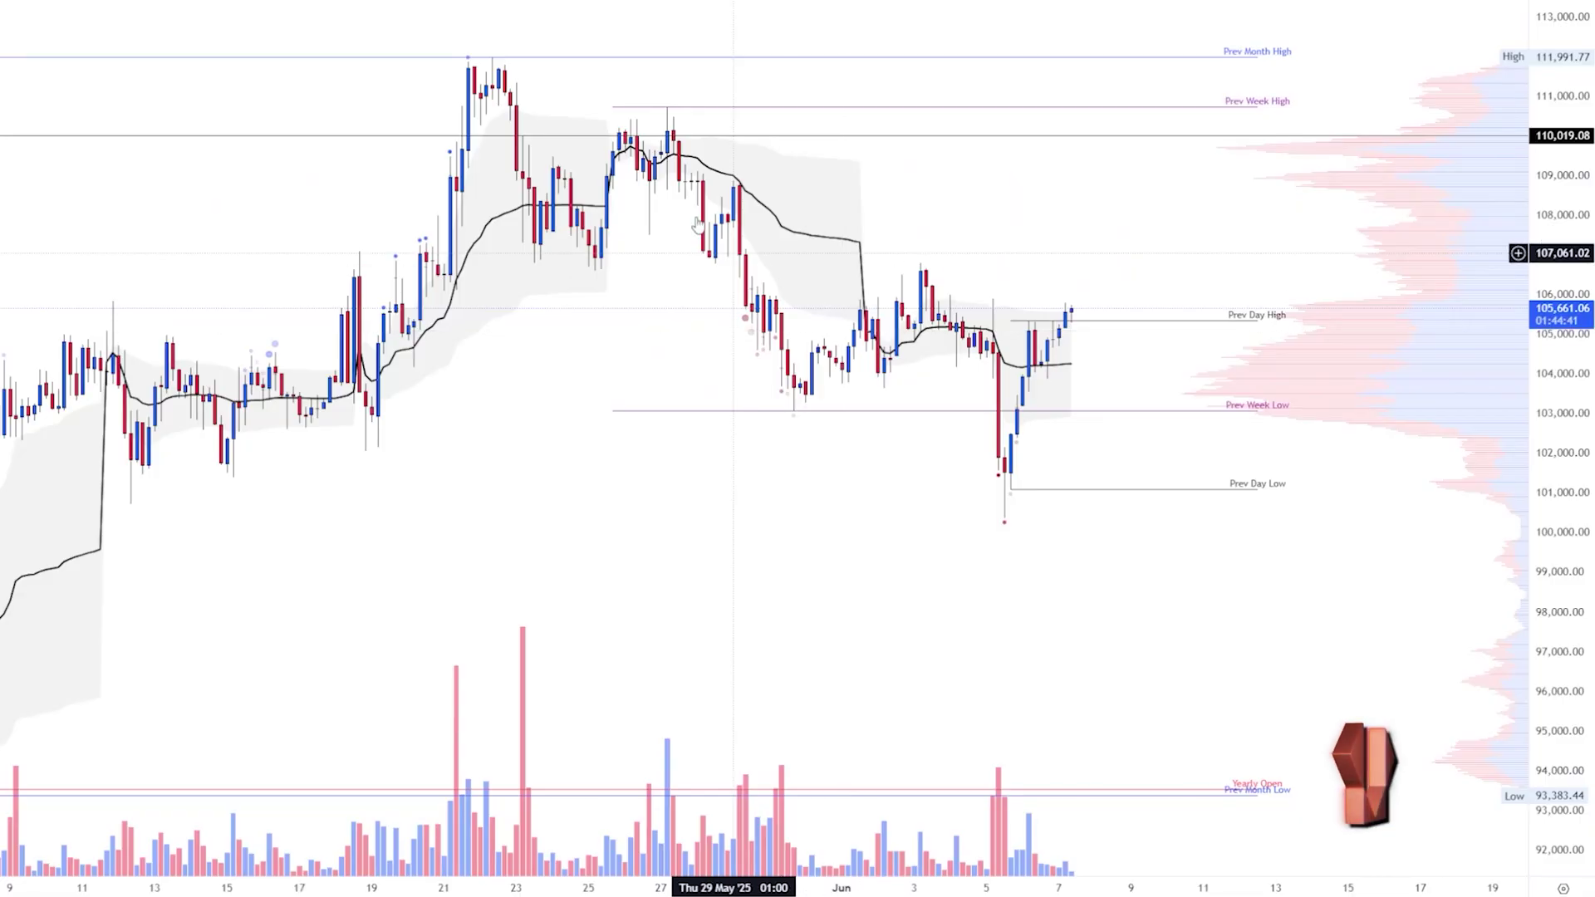
Circle the late-May VWAP rejection, zoom in, and brush a level with a dip-then-rally path.
drag(720, 172, 769, 198)
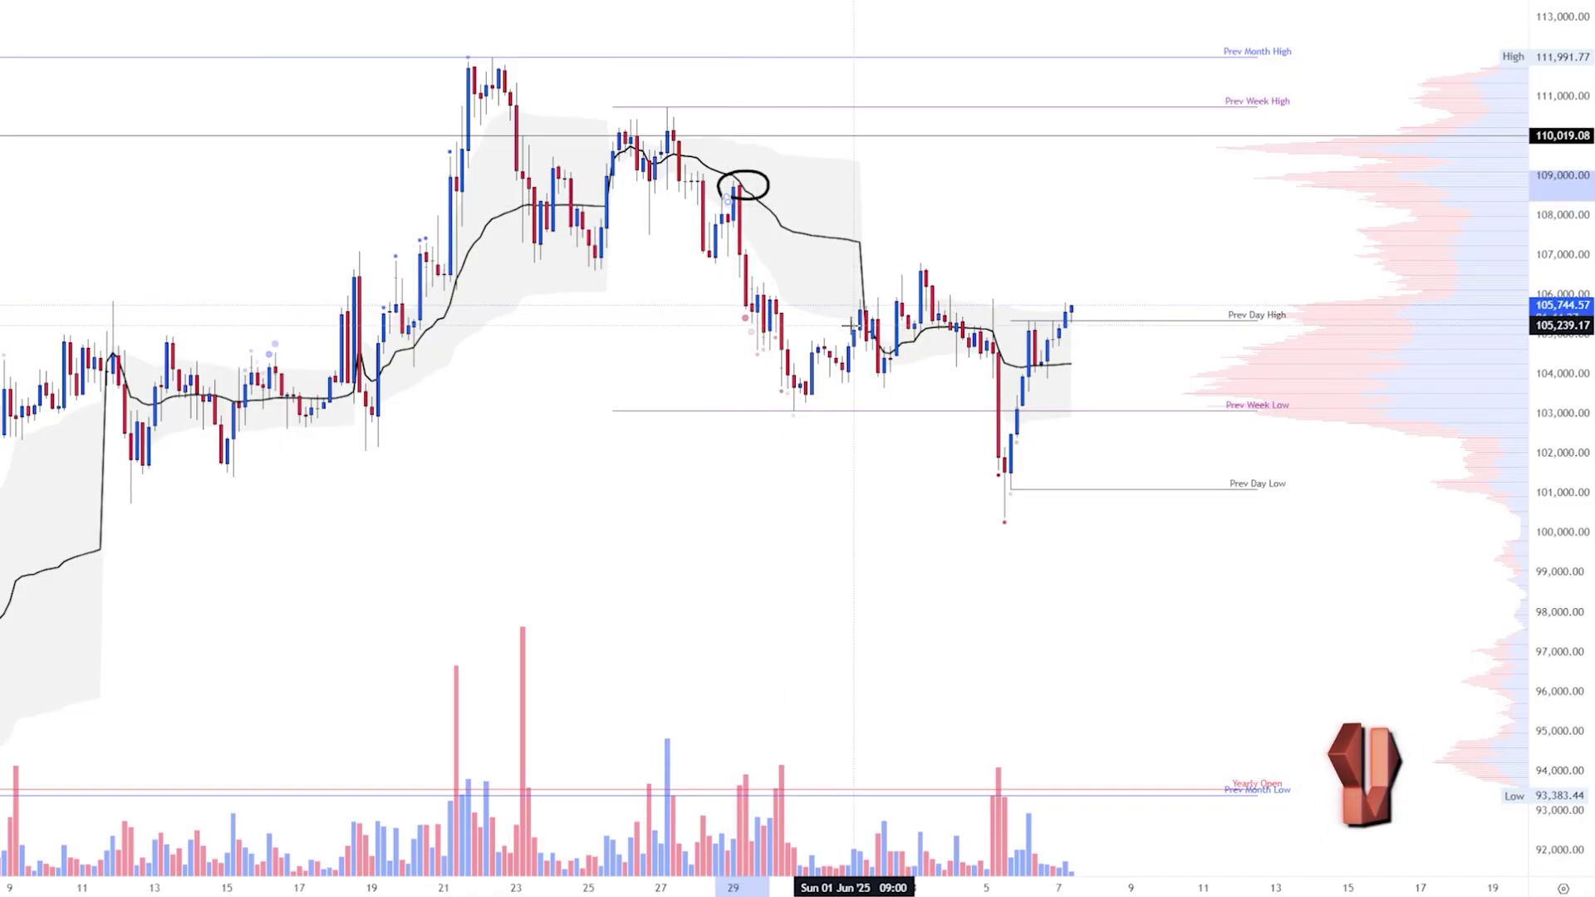
scroll(856, 325, up, 2)
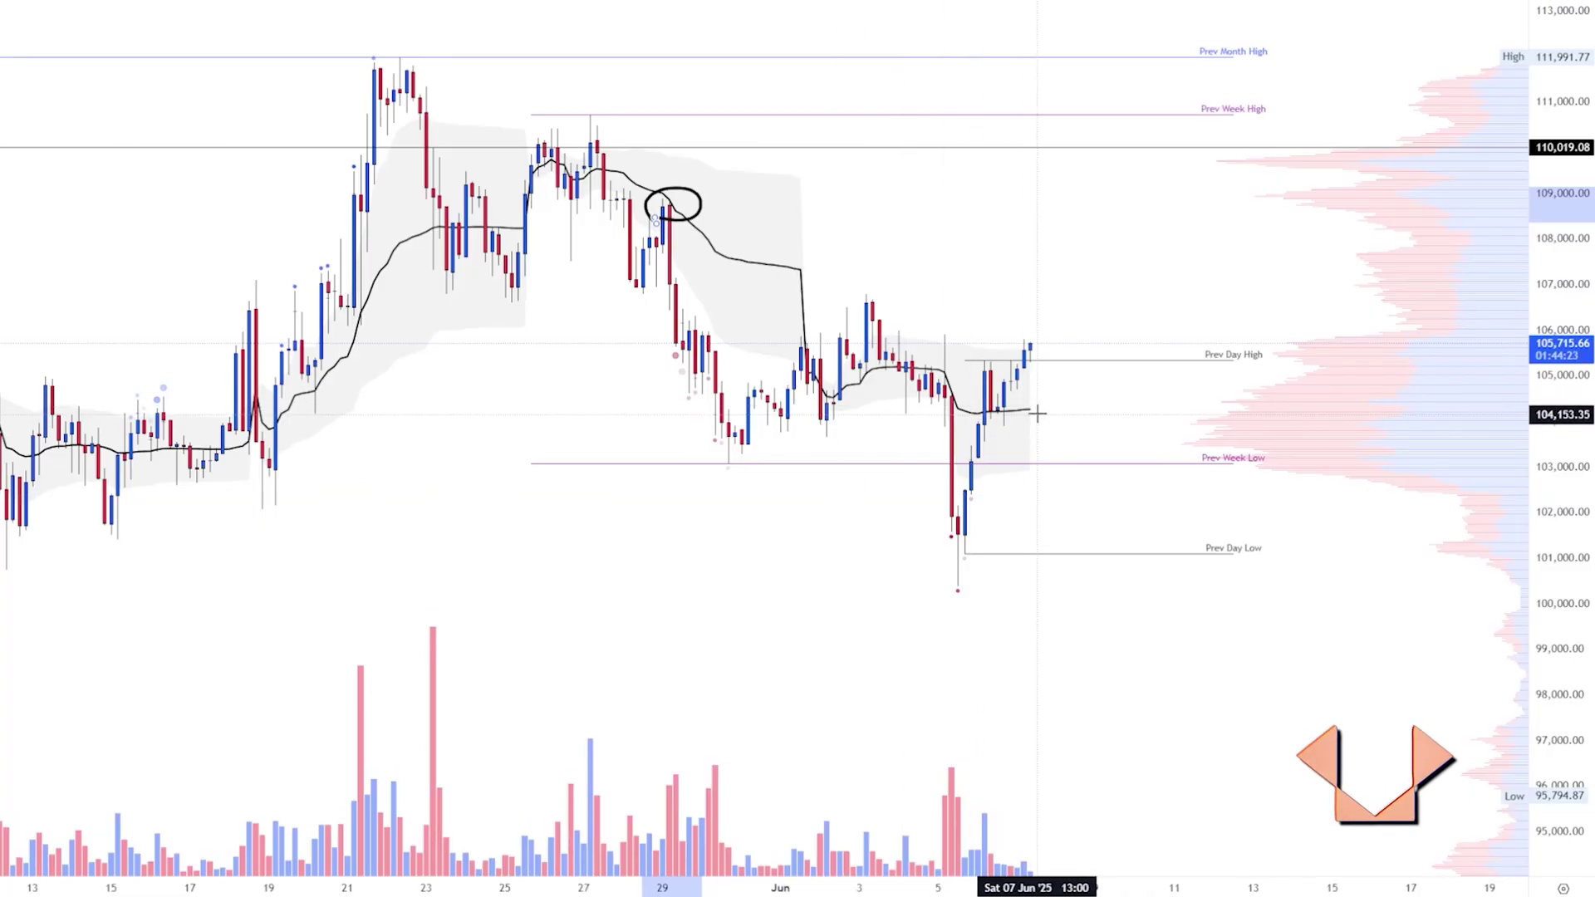
drag(1034, 408, 1167, 406)
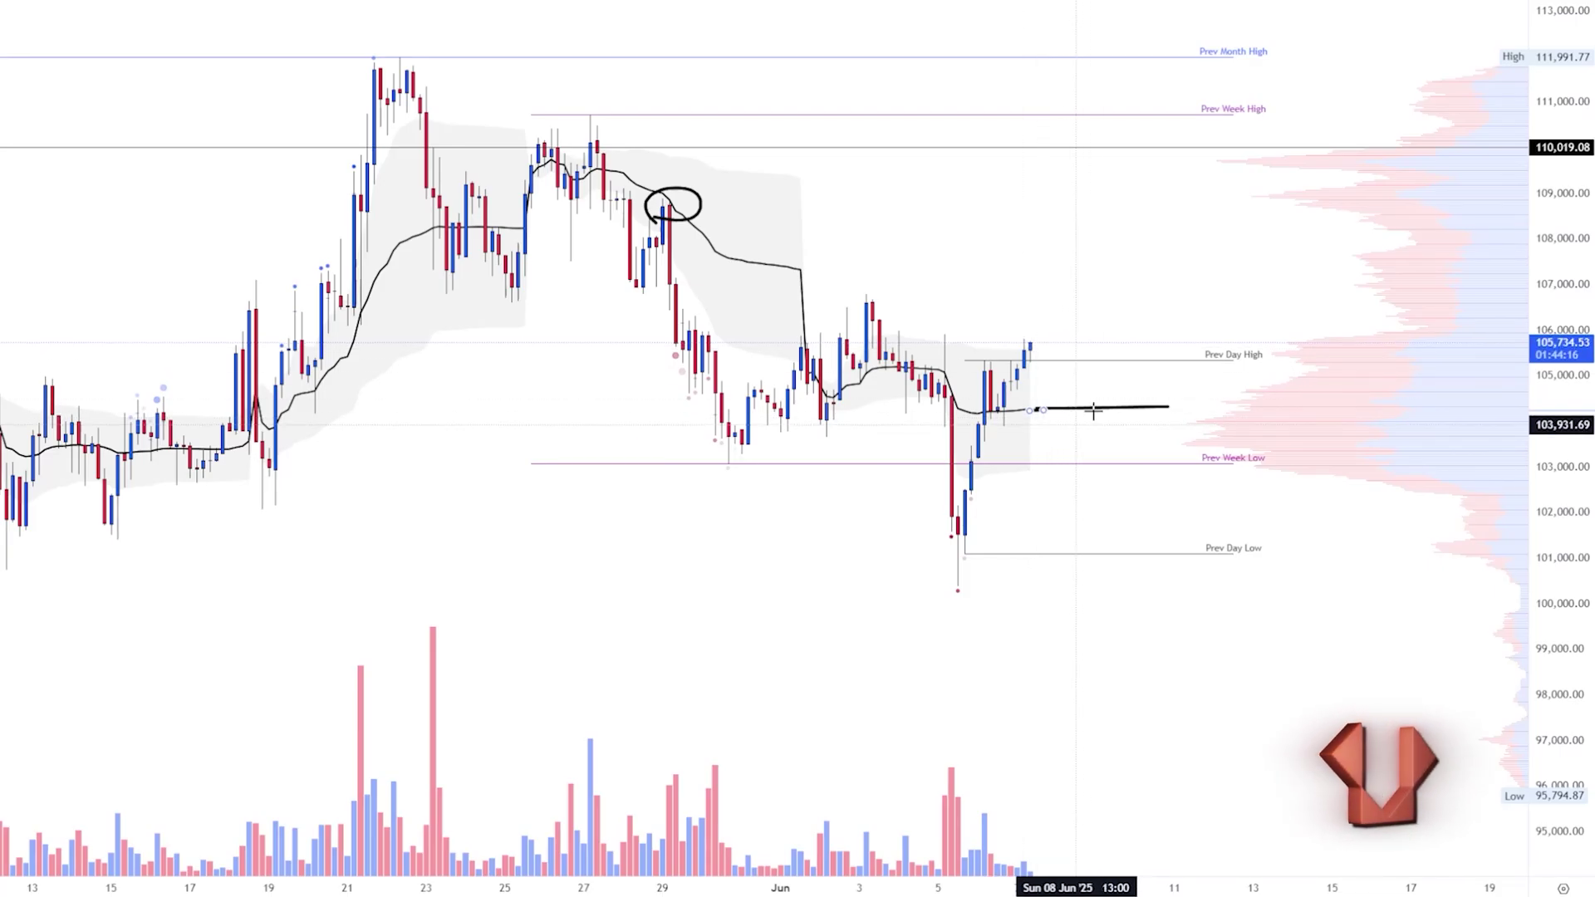
drag(1040, 358, 1101, 315)
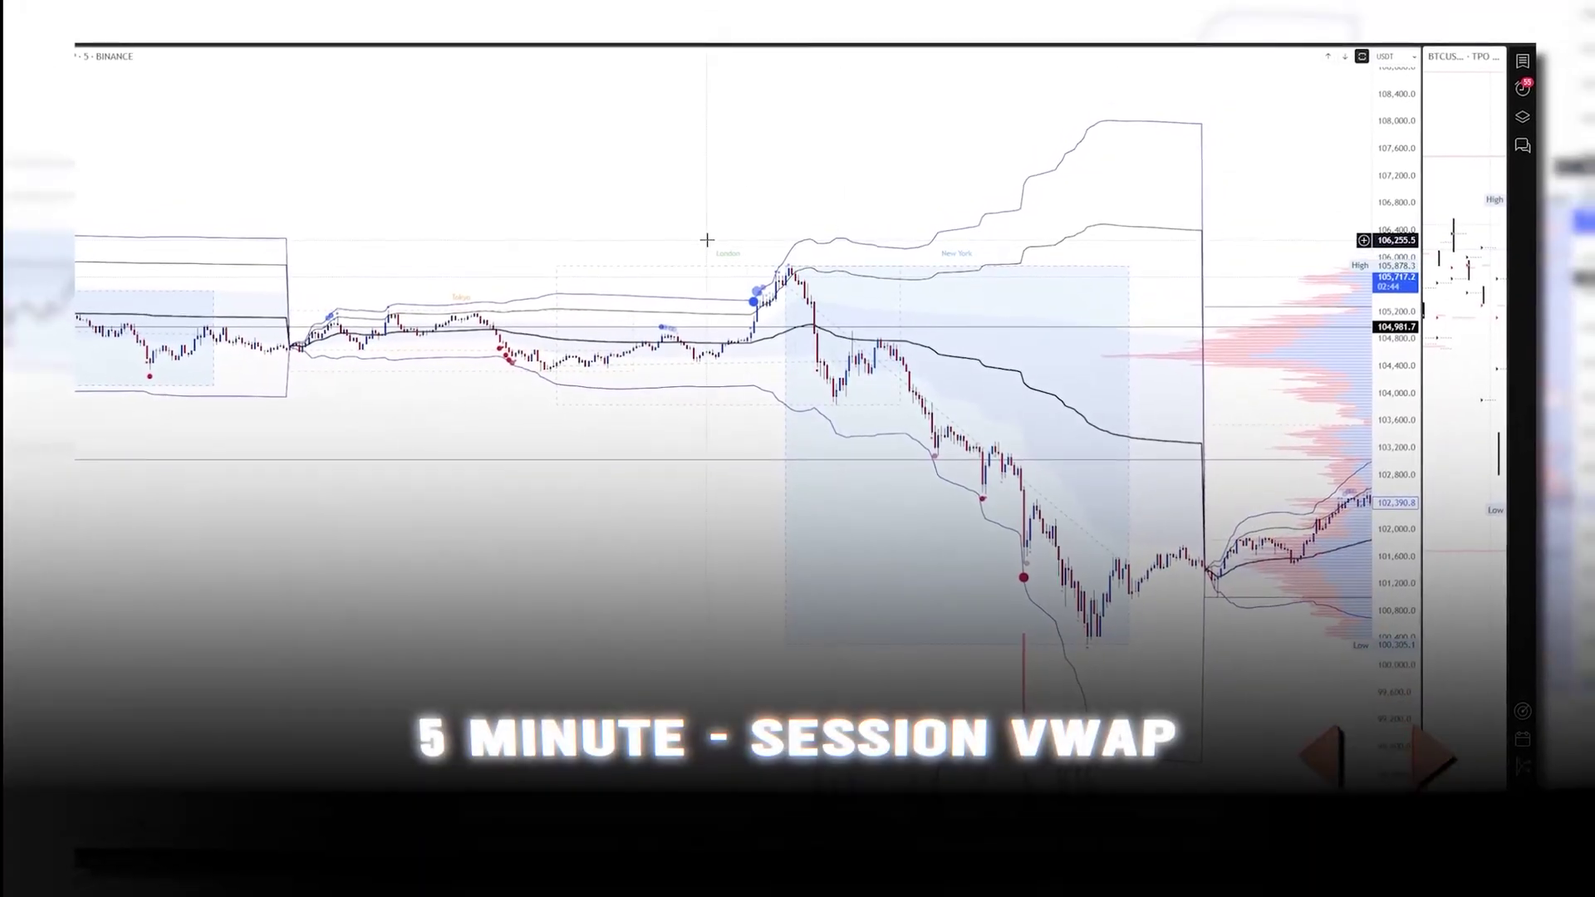
Nudge the 5-minute chart right and open the session VWAP's settings from its band line.
drag(719, 254, 763, 253)
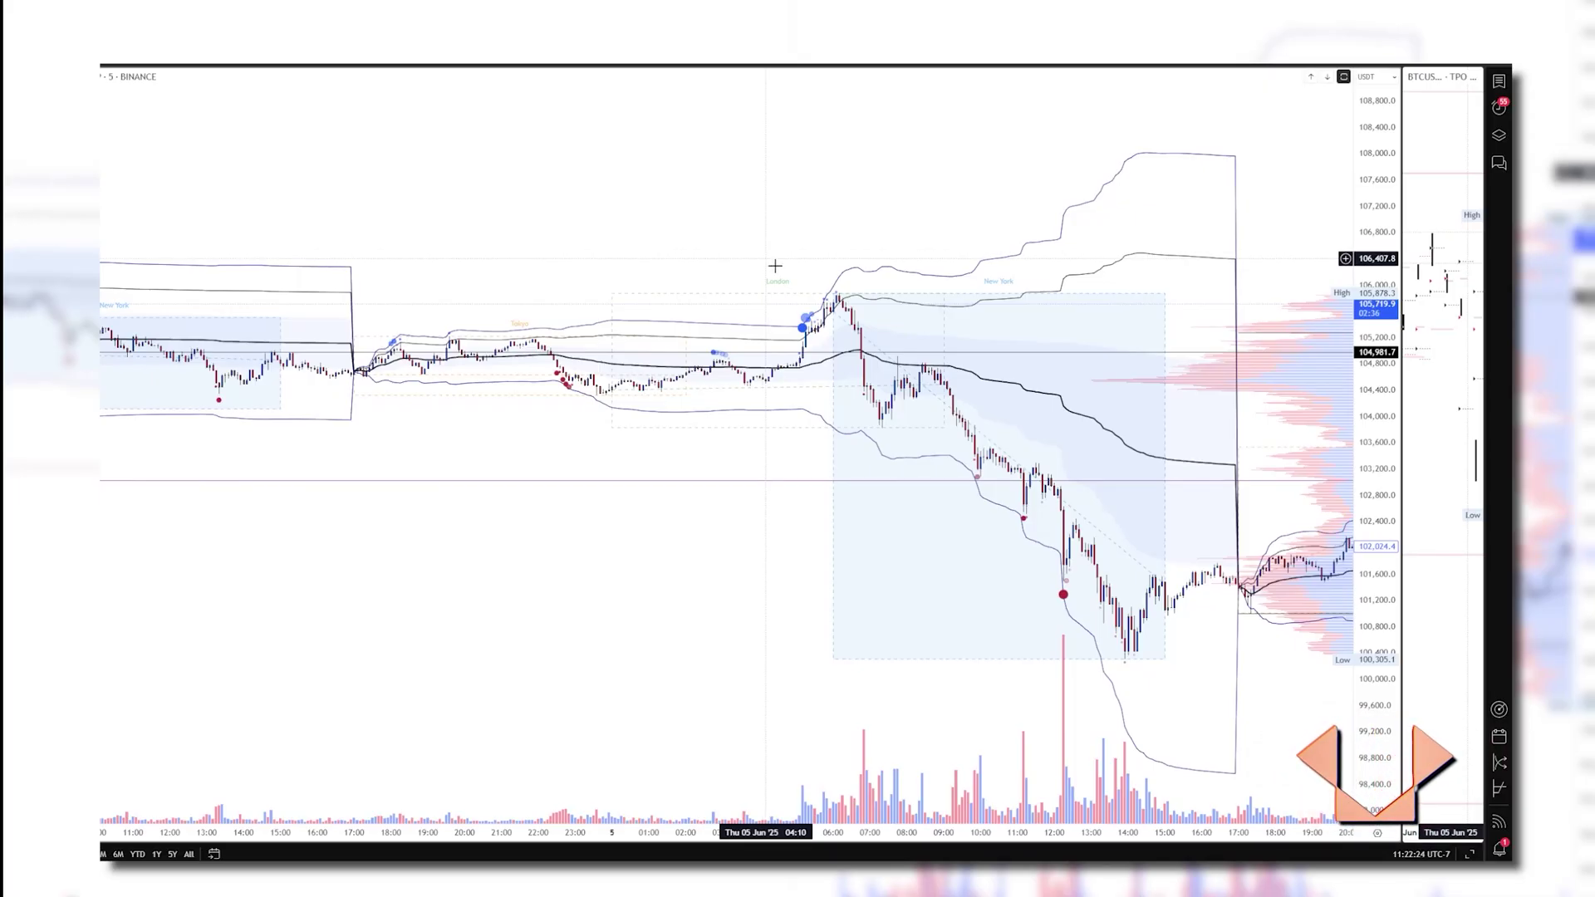
double_click(878, 271)
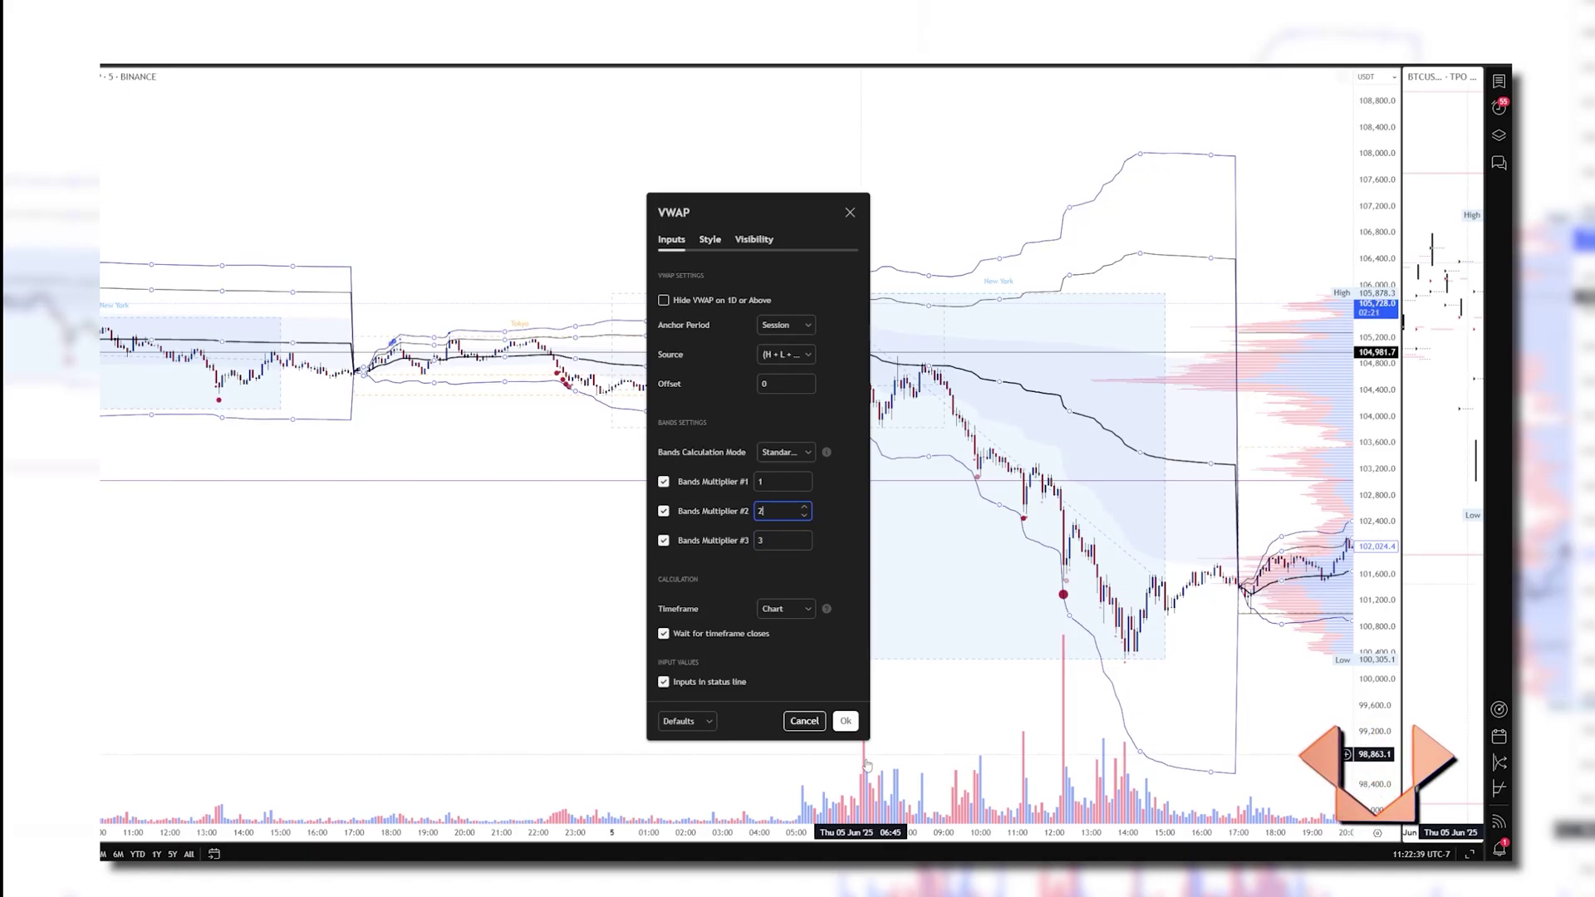
Close the VWAP settings, zoom in, and sketch peak and drop strokes, then discard them.
click(844, 721)
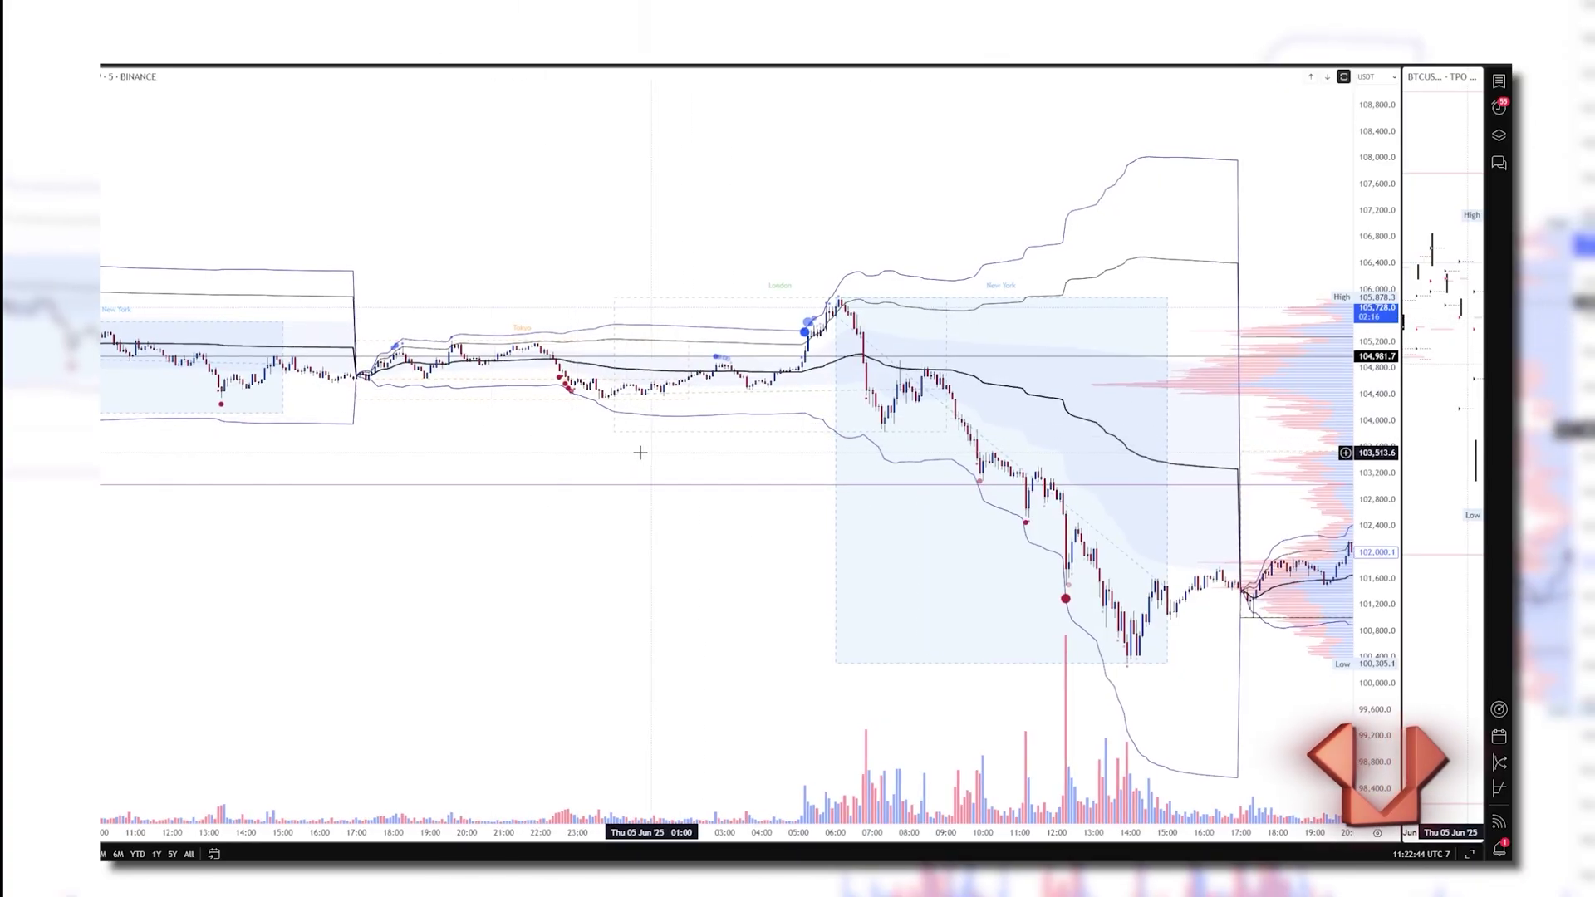
scroll(647, 451, up, 2)
mouse_move(712, 371)
mouse_down()
mouse_move(790, 292)
mouse_move(747, 287)
mouse_move(789, 345)
mouse_move(792, 429)
mouse_up()
mouse_move(830, 349)
mouse_down()
mouse_move(1078, 655)
mouse_move(1045, 647)
mouse_up()
key(Escape)
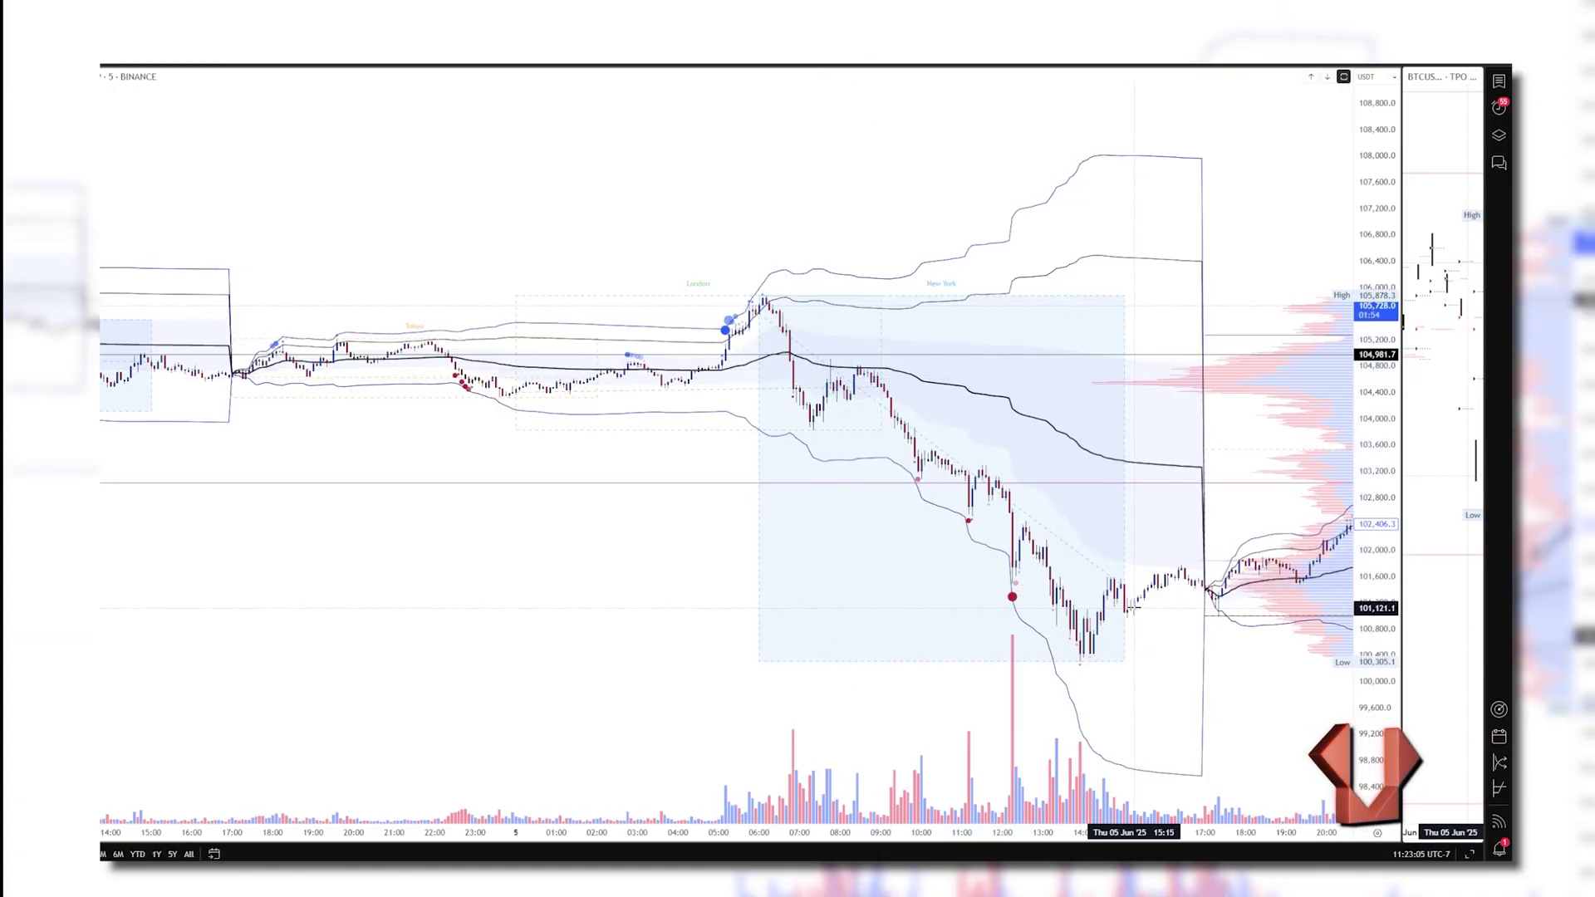
Drag the chart to the latest sessions and trace the uptrend along the session VWAP.
drag(1071, 533, 903, 532)
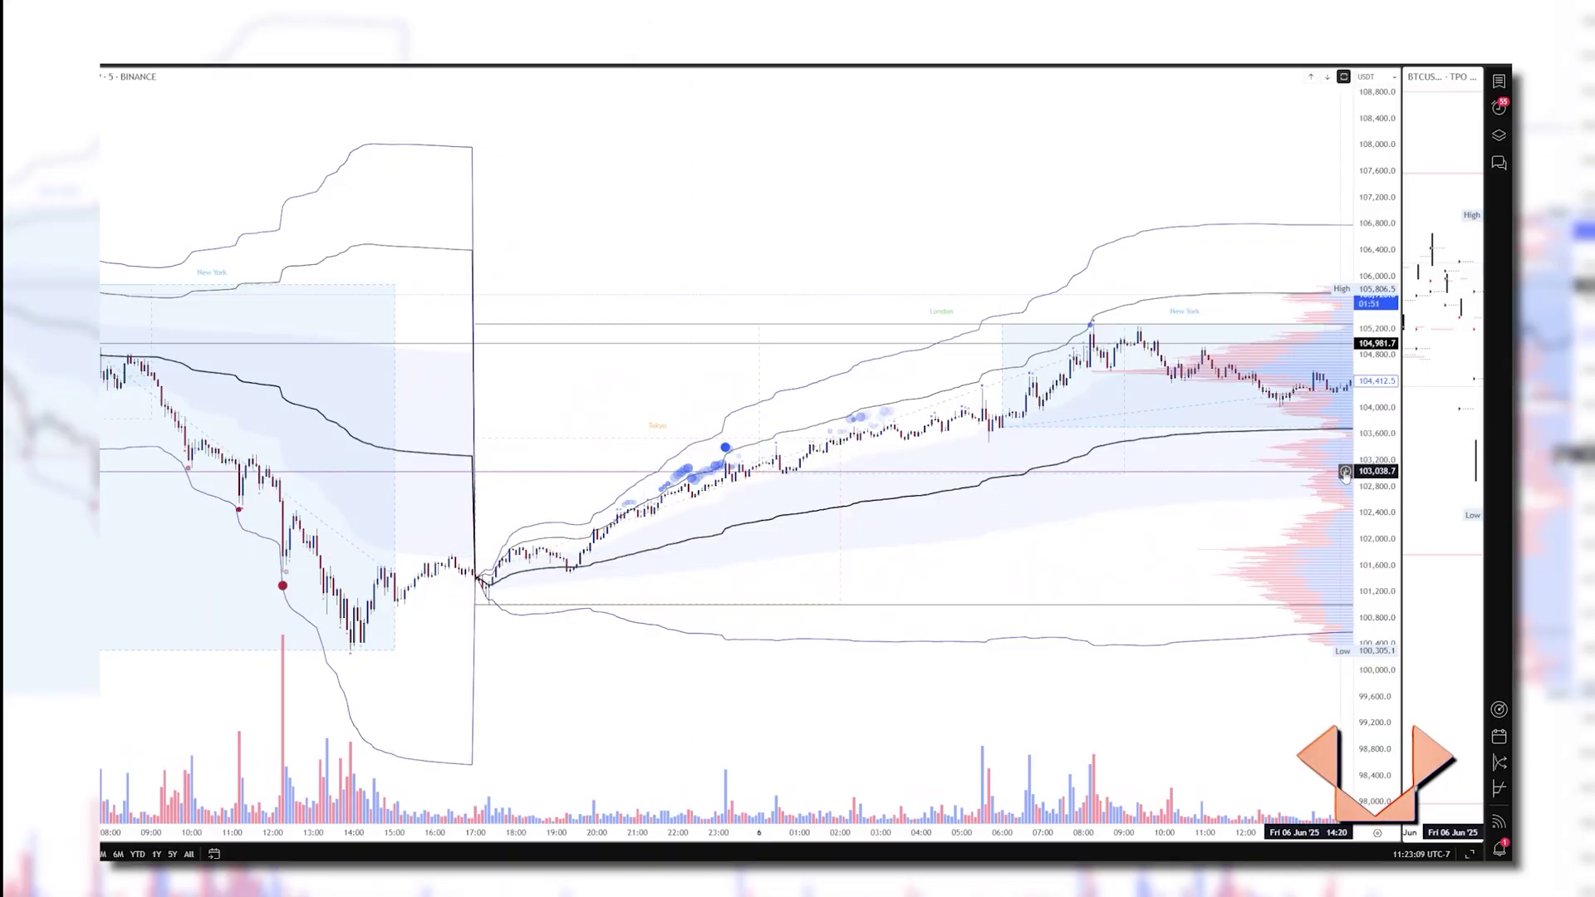
drag(913, 531, 722, 532)
mouse_move(349, 596)
mouse_down()
mouse_move(435, 570)
mouse_move(577, 482)
mouse_move(719, 449)
mouse_move(949, 292)
mouse_move(965, 324)
mouse_move(1212, 359)
mouse_up()
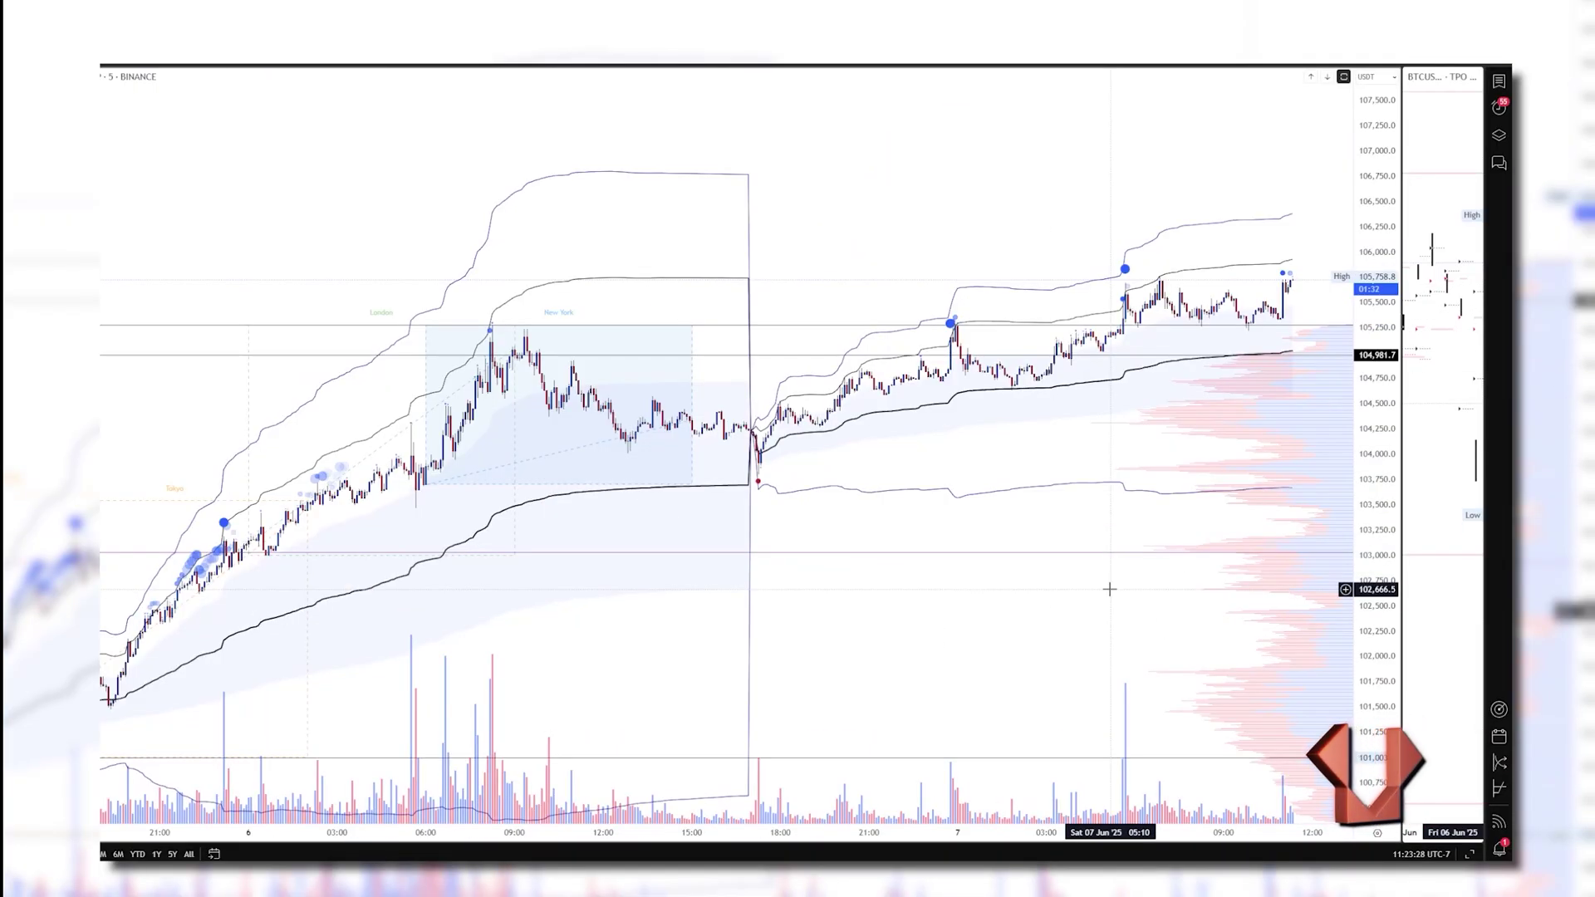